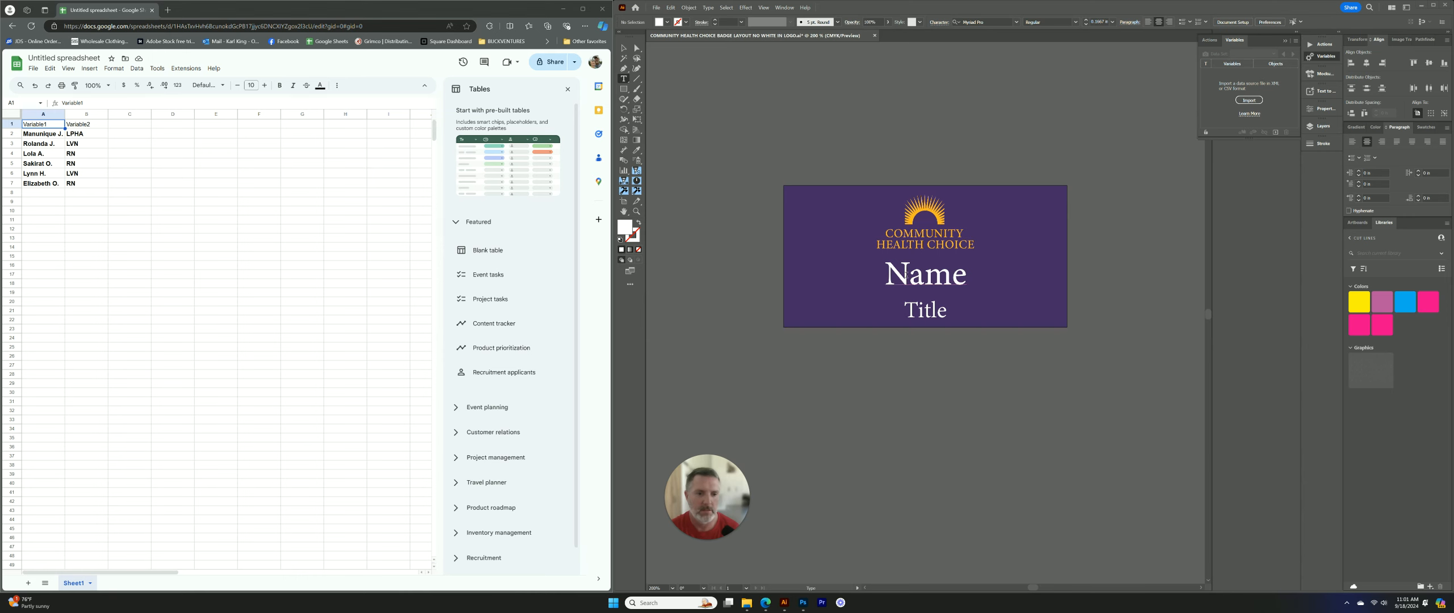
# Step: Replace the badge's "Name" placeholder text with "First Name"
pyautogui.doubleClick(906, 275)
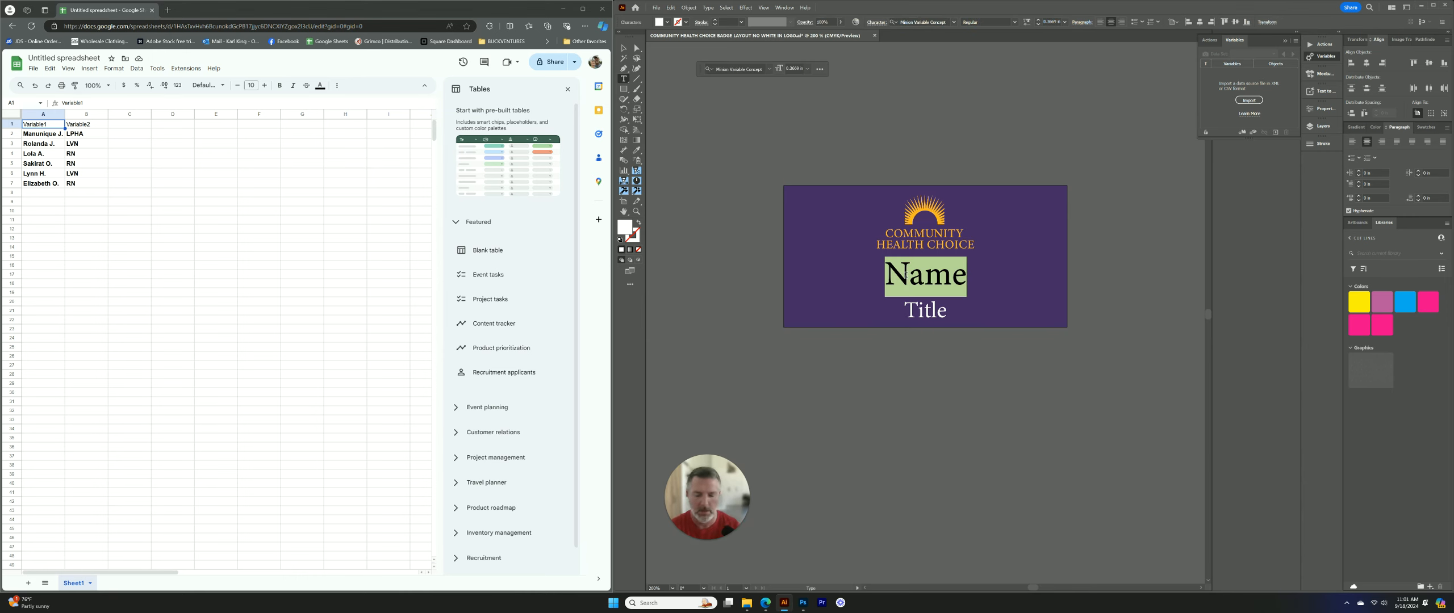
pyautogui.write('Firr')
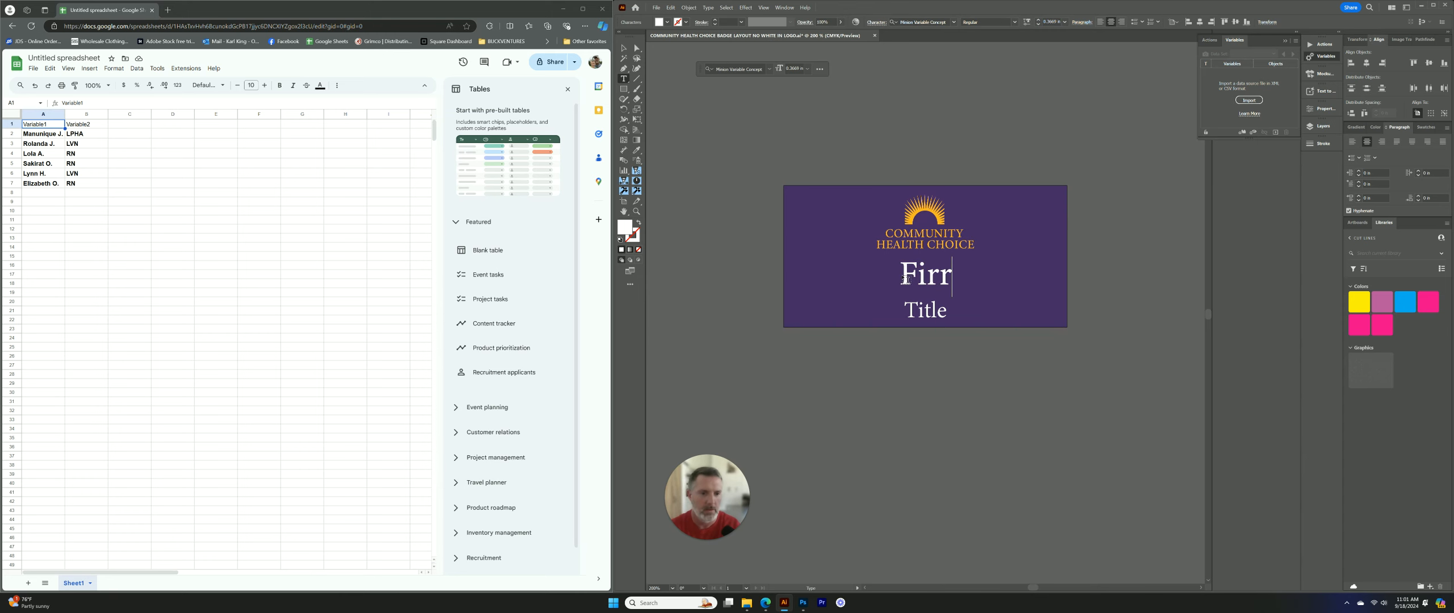
pyautogui.press('BackSpace')
pyautogui.write('st Name')
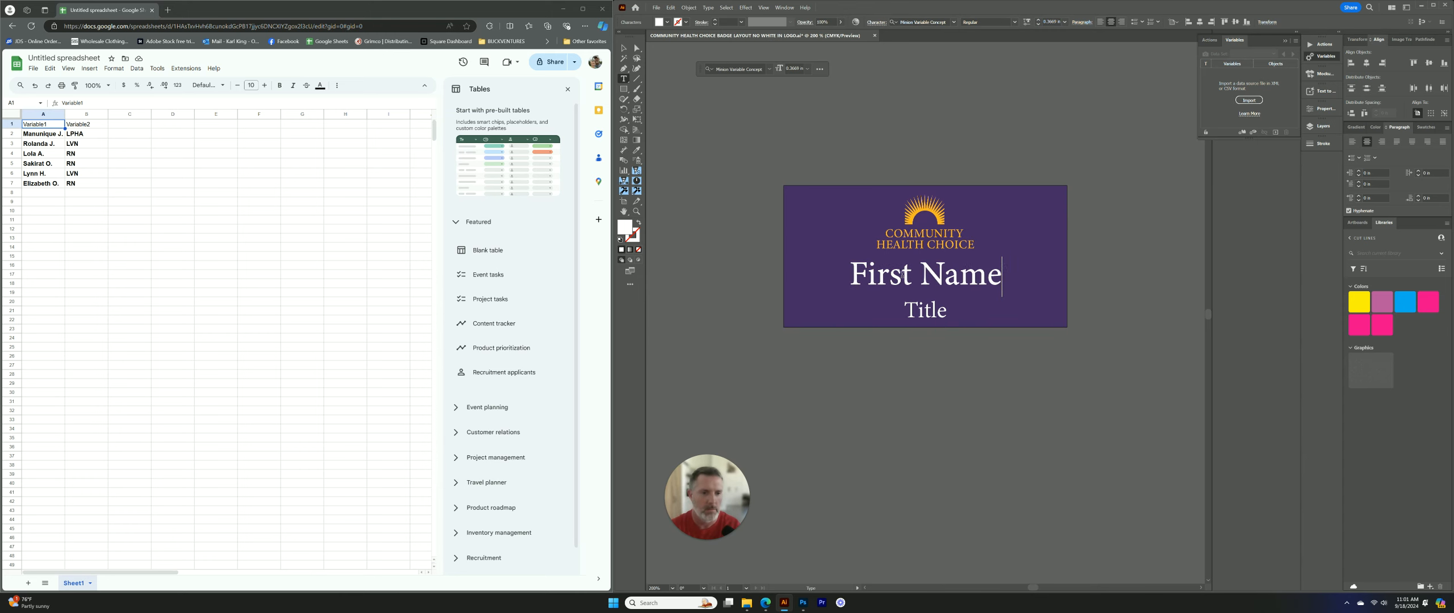
pyautogui.press('BackSpace')
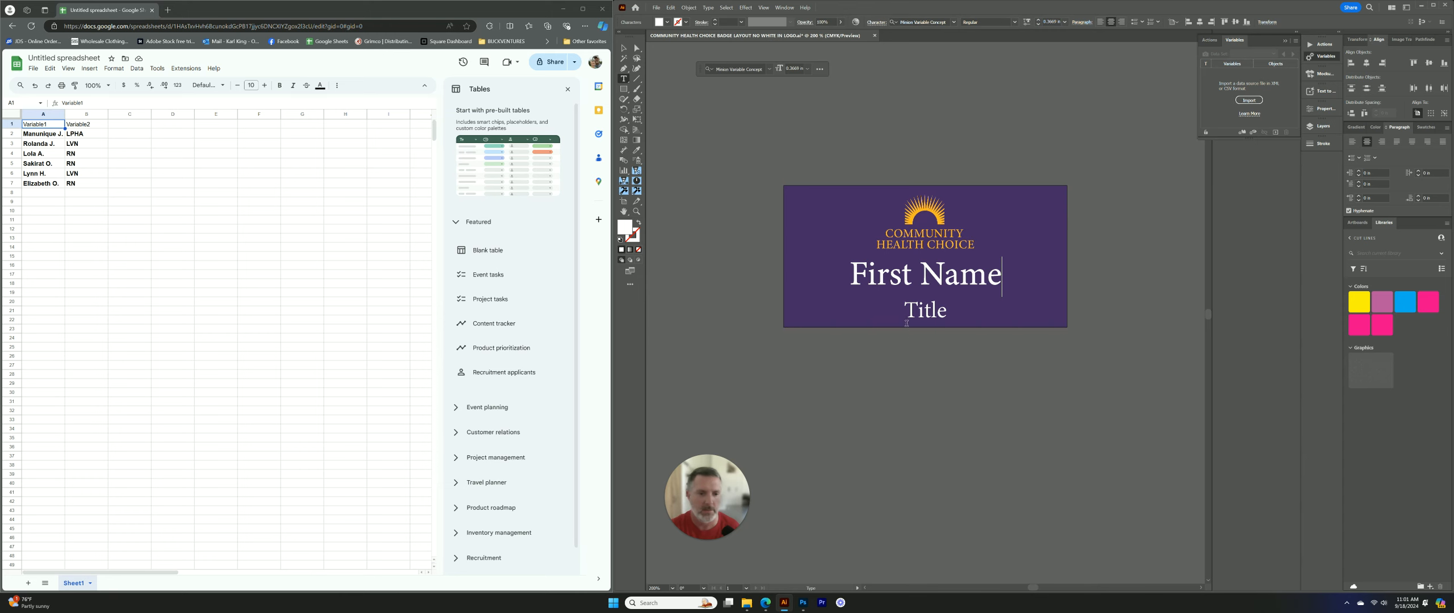
# Step: Replace the badge's "Title" placeholder text with "Position" and leave text editing
pyautogui.doubleClick(926, 310)
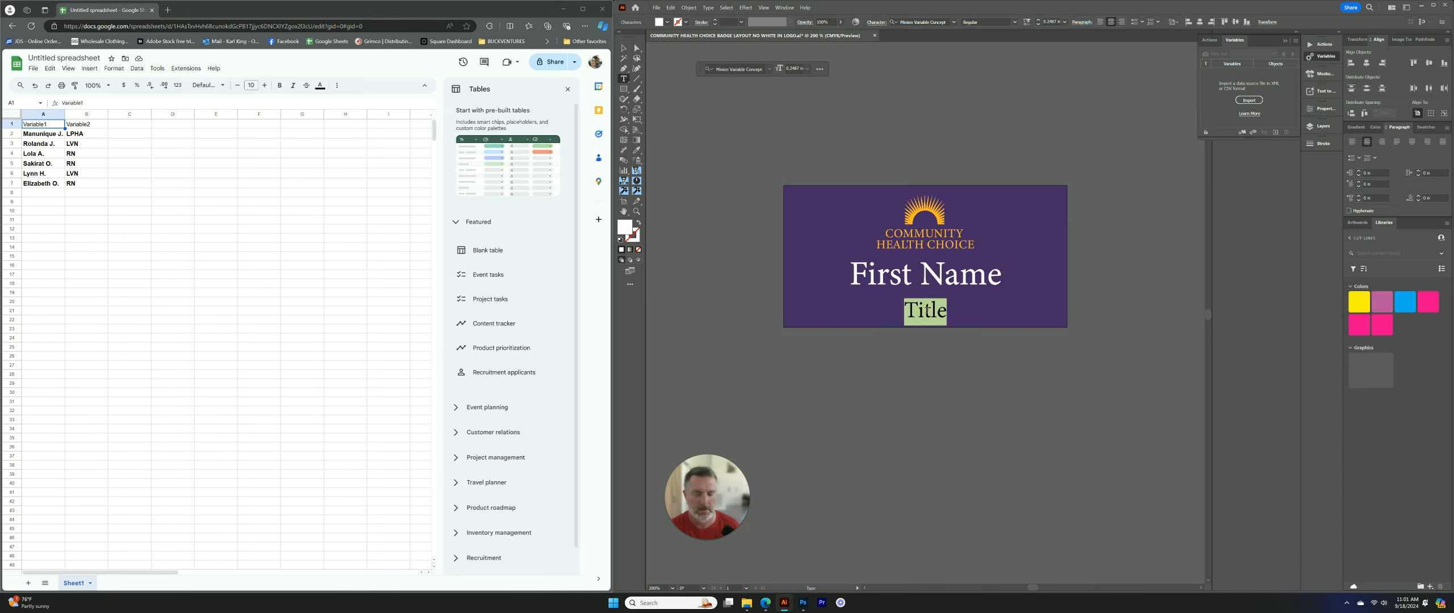
pyautogui.press('BackSpace')
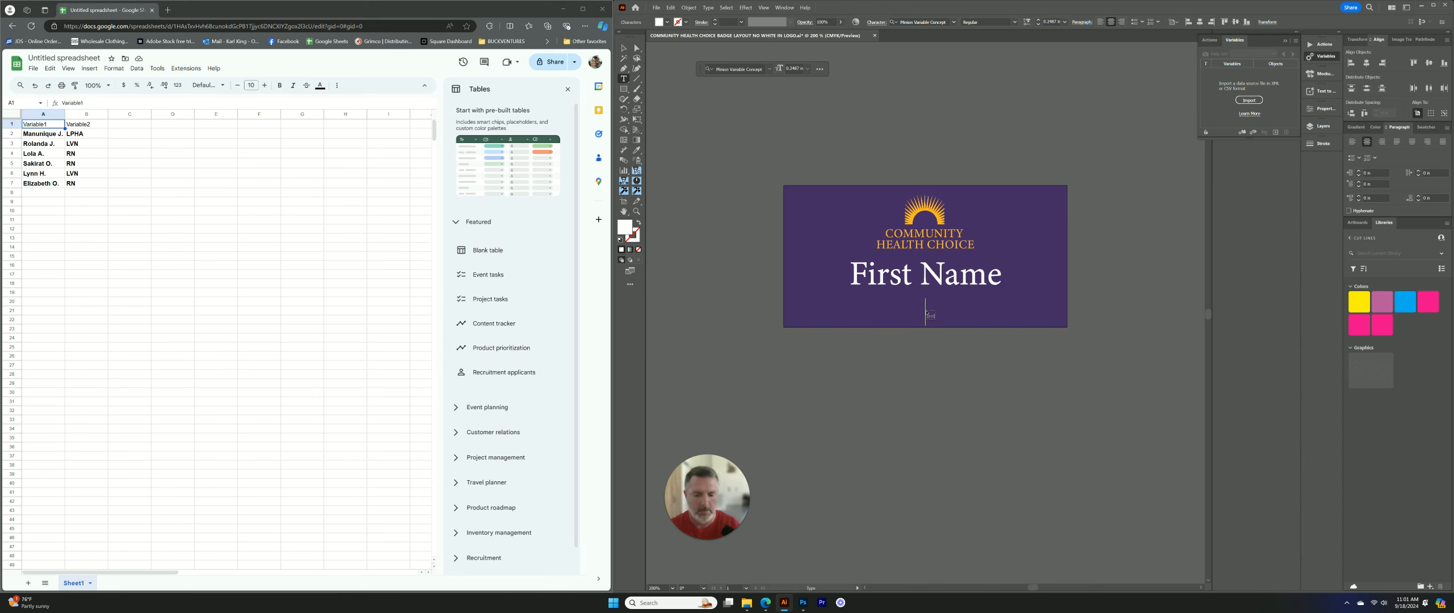
pyautogui.write('Position')
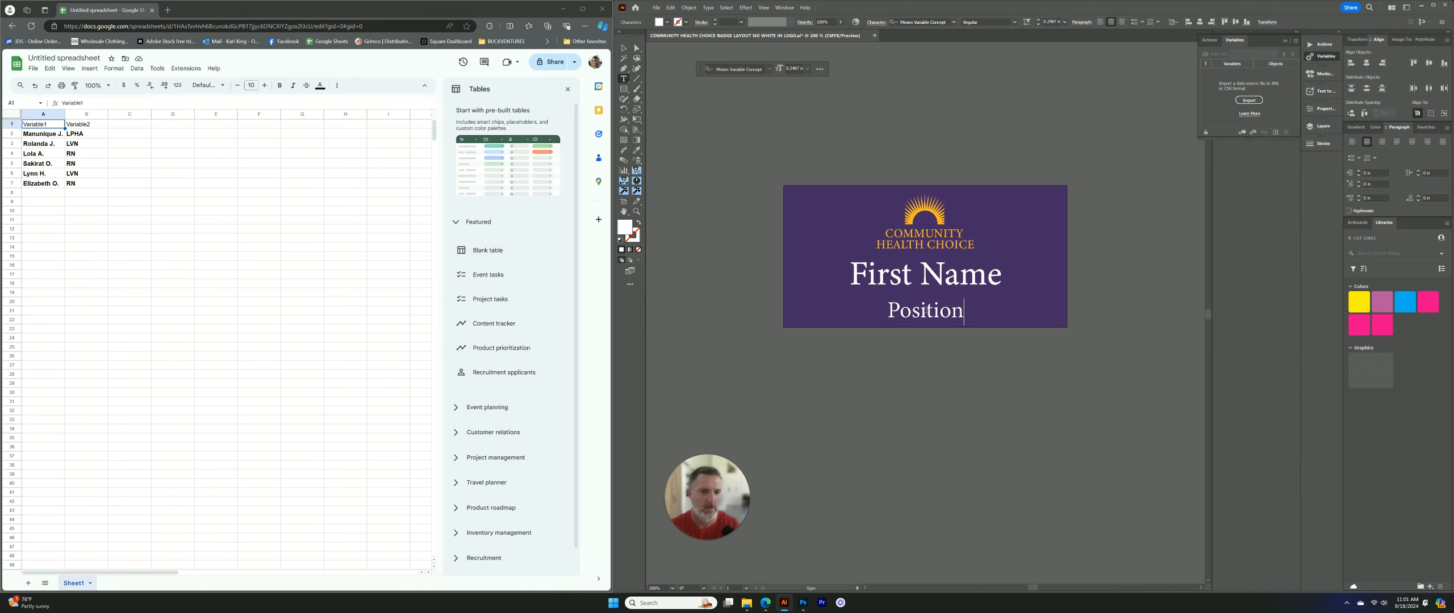
pyautogui.click(926, 377)
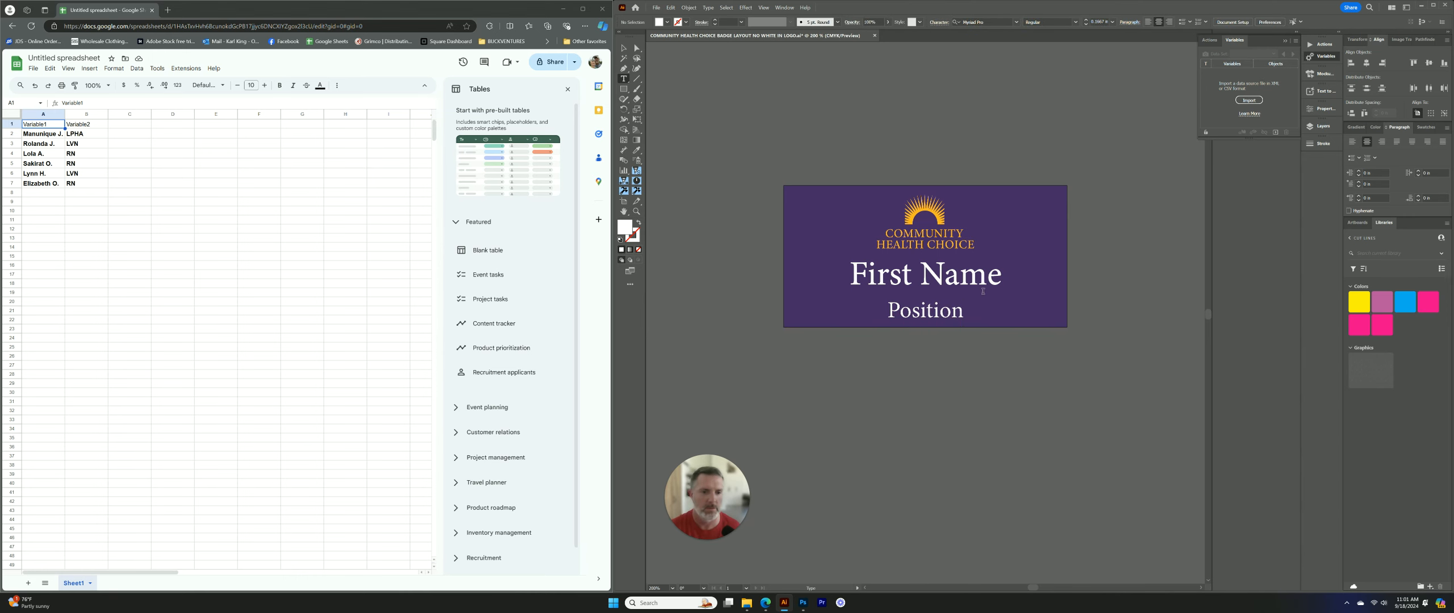
pyautogui.click(945, 312)
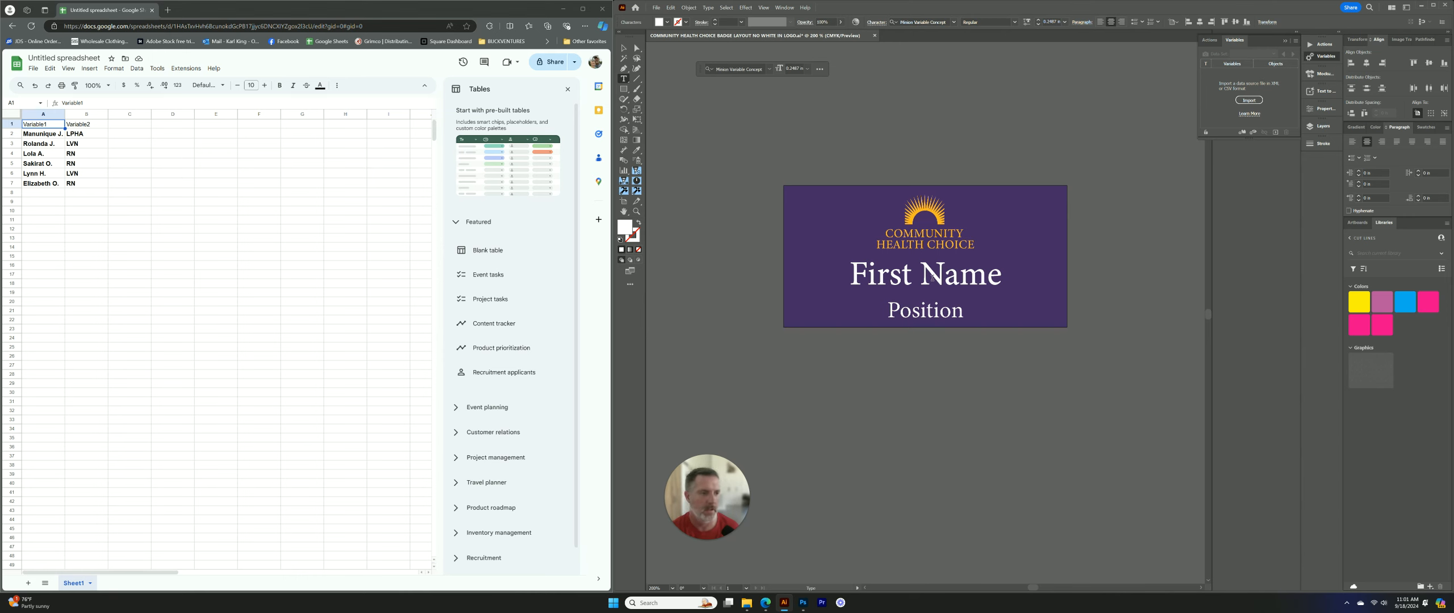
pyautogui.click(623, 47)
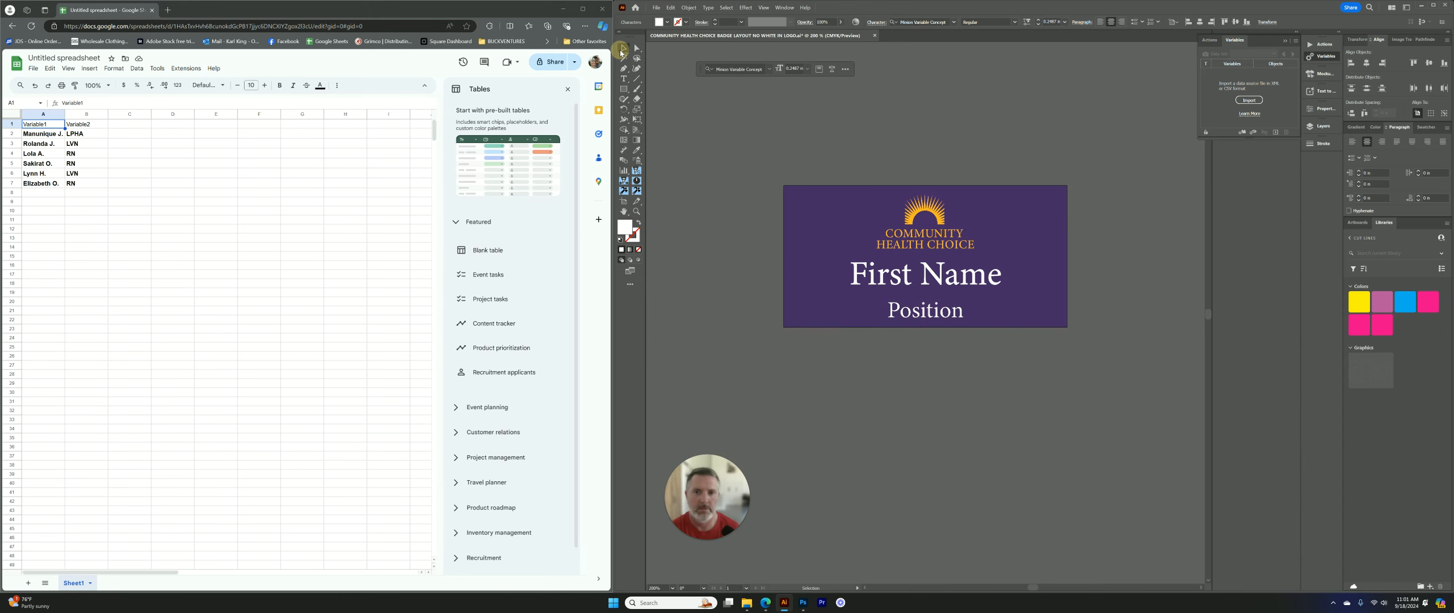
pyautogui.click(784, 8)
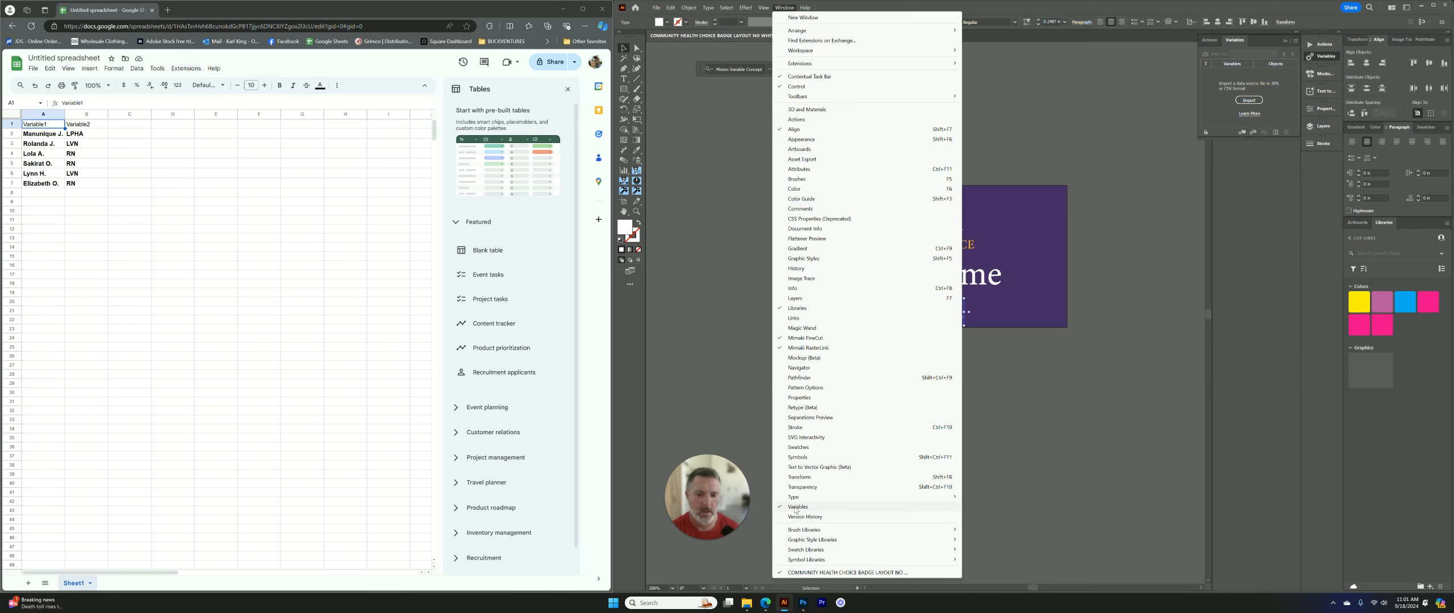
pyautogui.click(1094, 409)
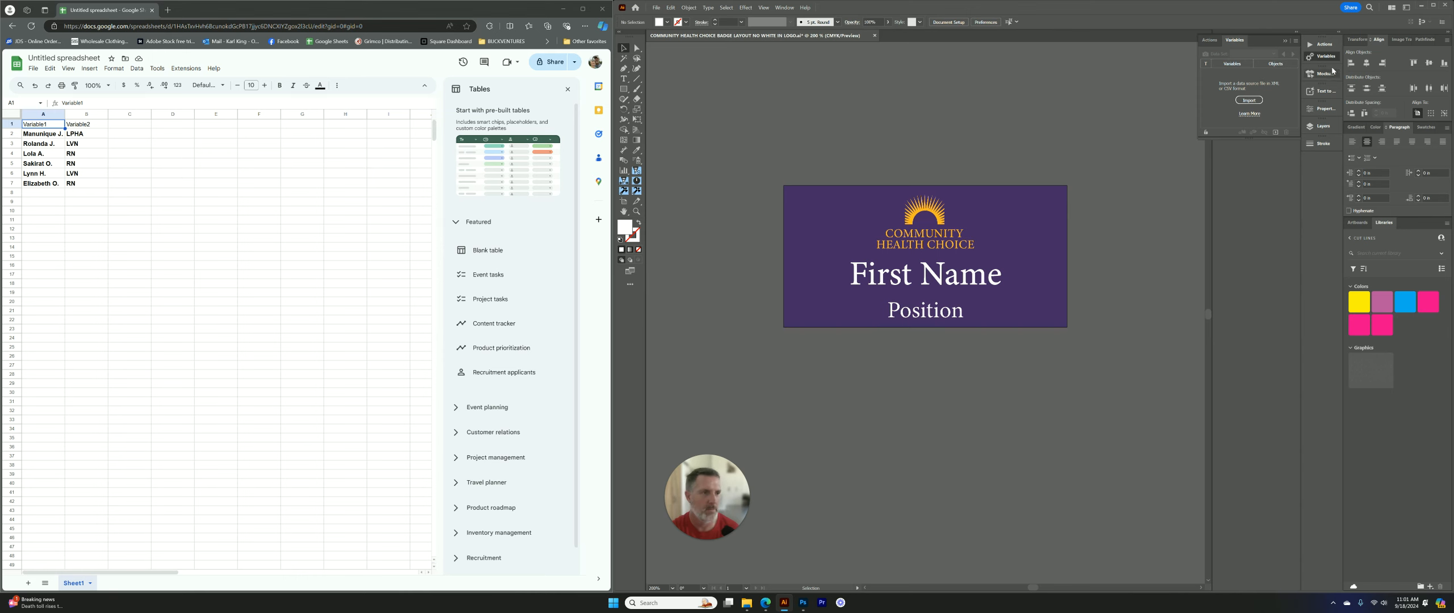
pyautogui.click(1322, 45)
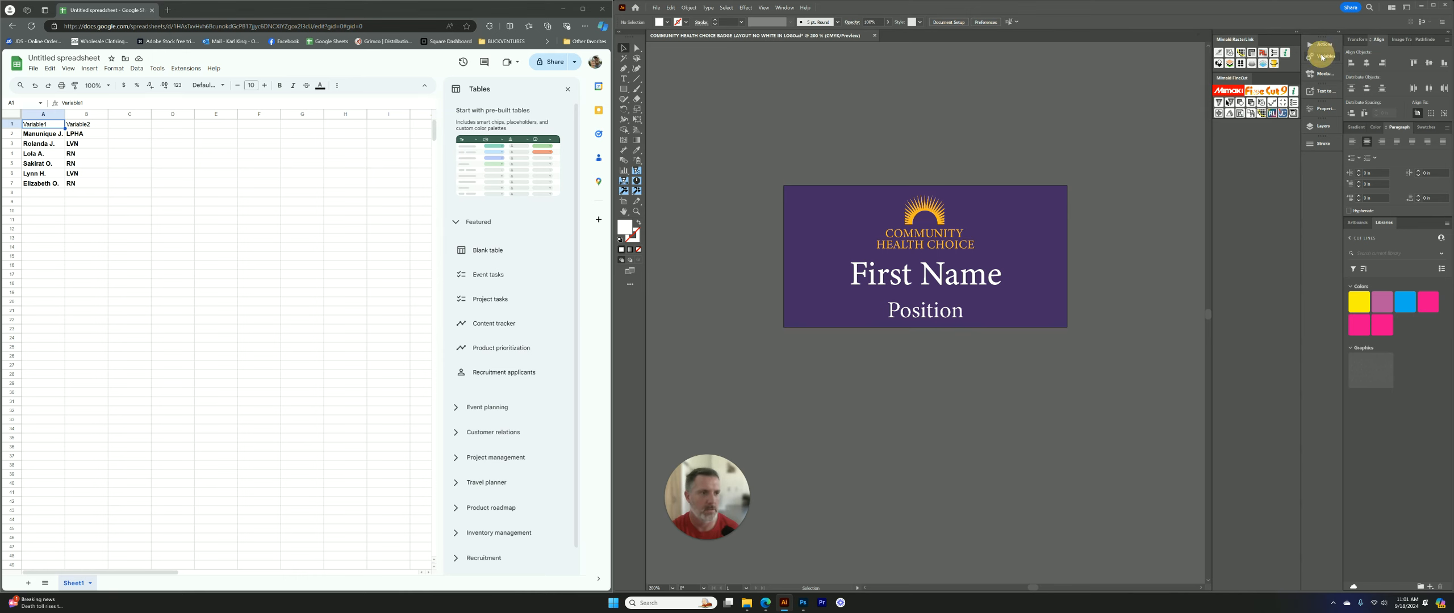
pyautogui.click(1321, 57)
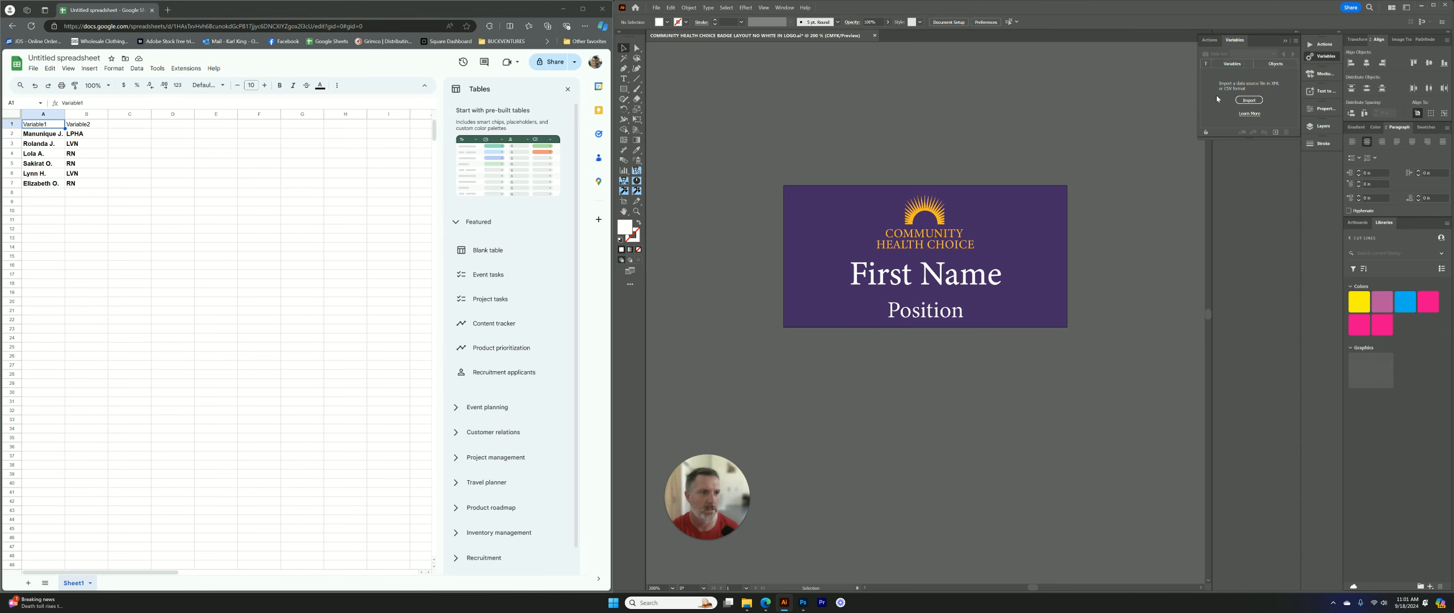
# Step: Make the "First Name" text and the "Position" text dynamic, each bound to its own variable
pyautogui.click(998, 272)
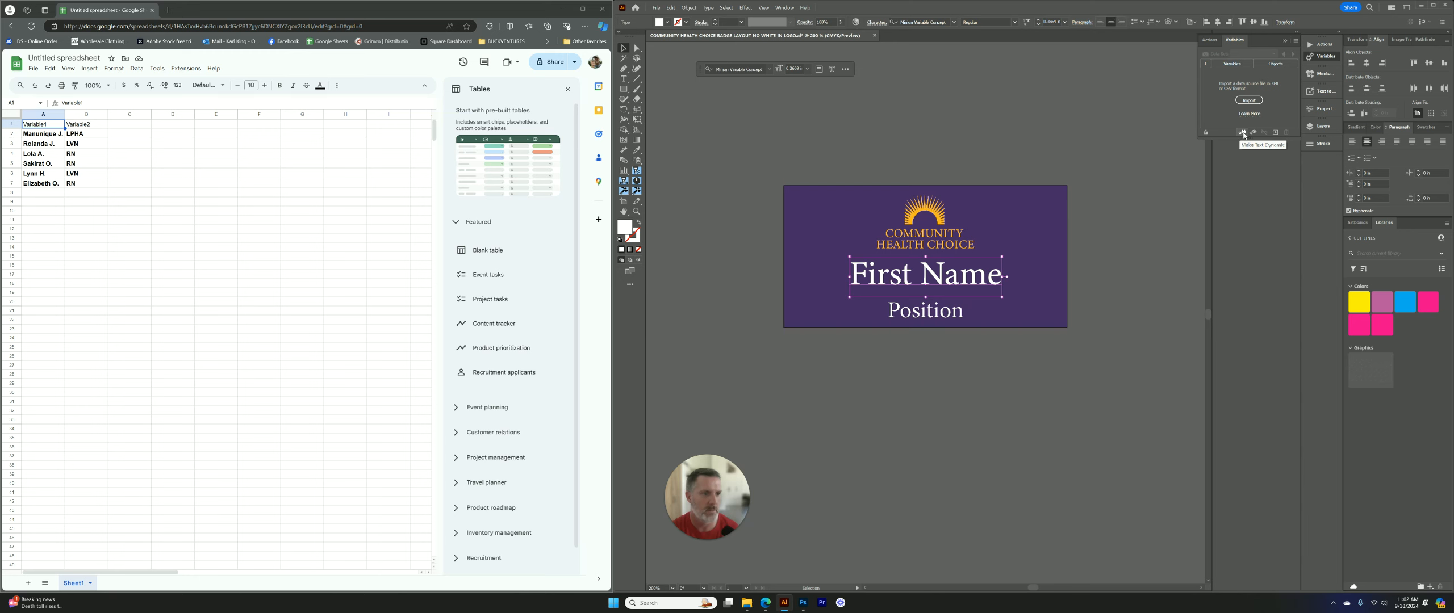
pyautogui.click(1242, 133)
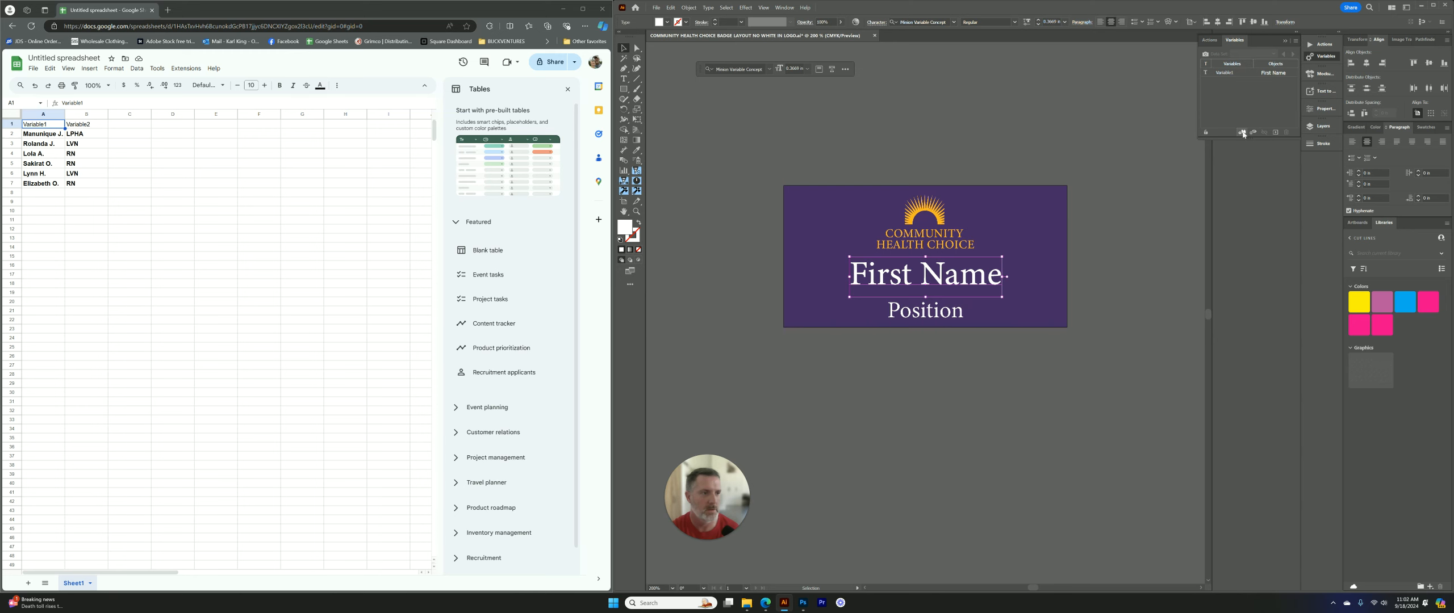
pyautogui.click(922, 317)
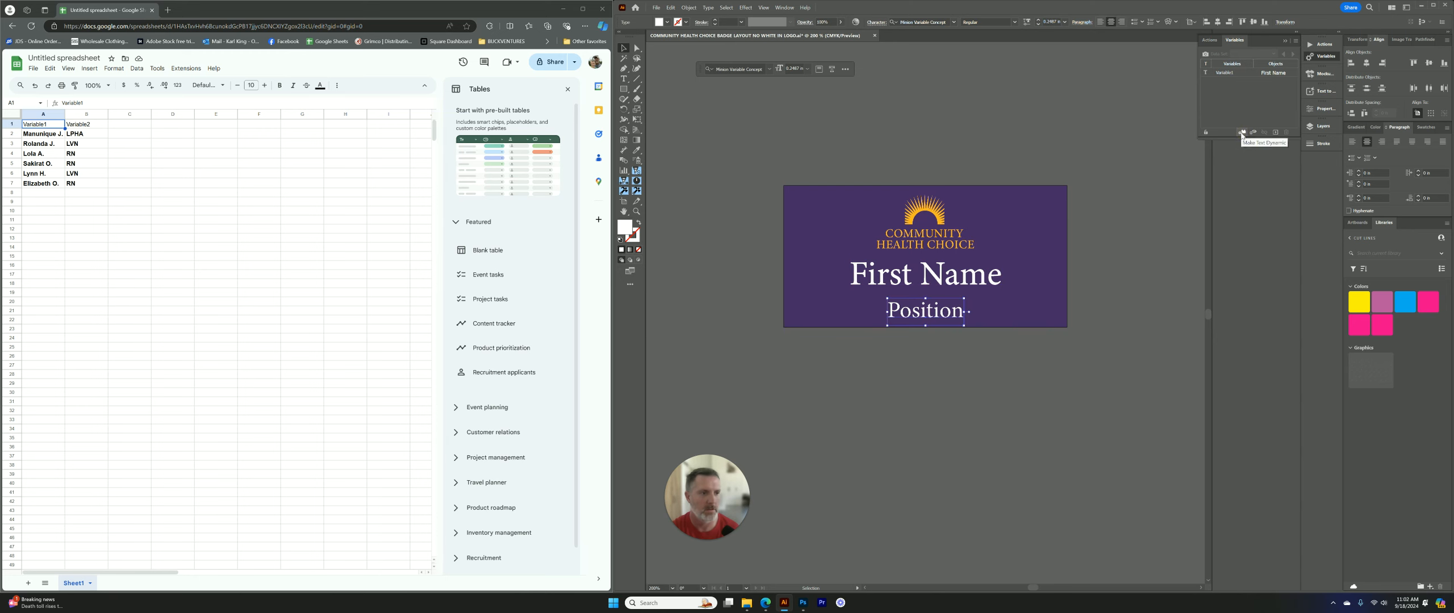
pyautogui.click(1242, 132)
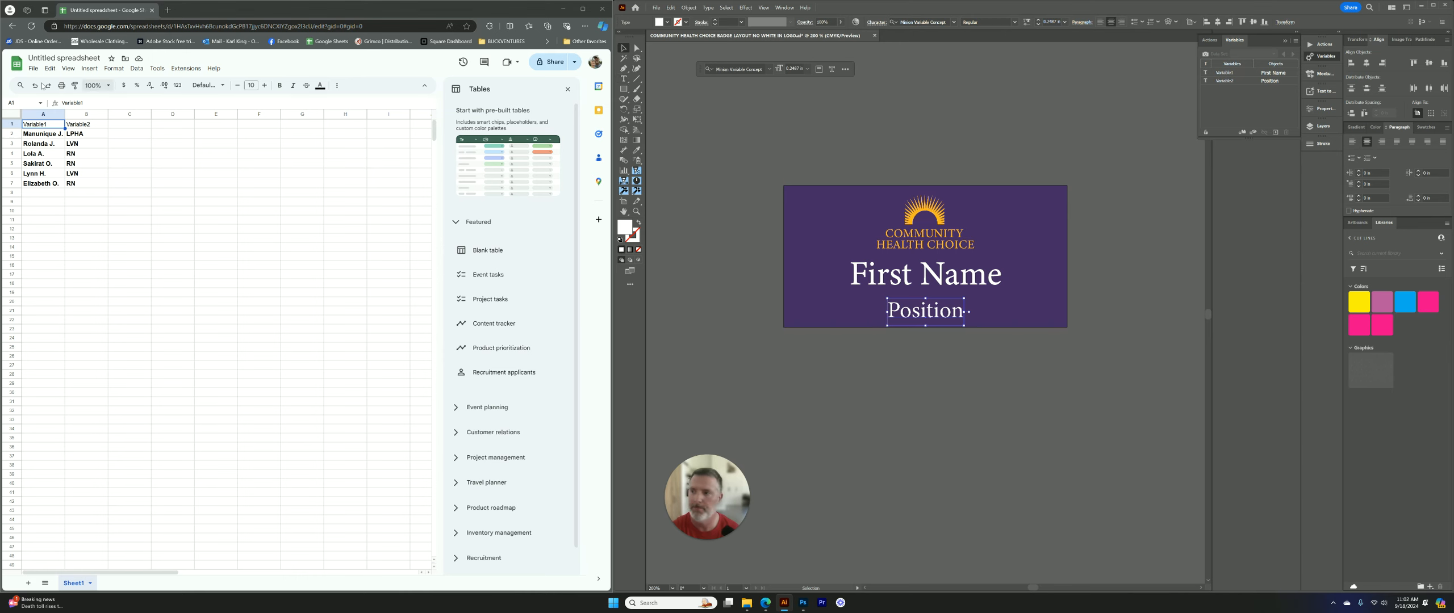
# Step: Switch to Google Sheets and download the names and positions sheet as Comma Separated Values (.csv)
pyautogui.click(33, 68)
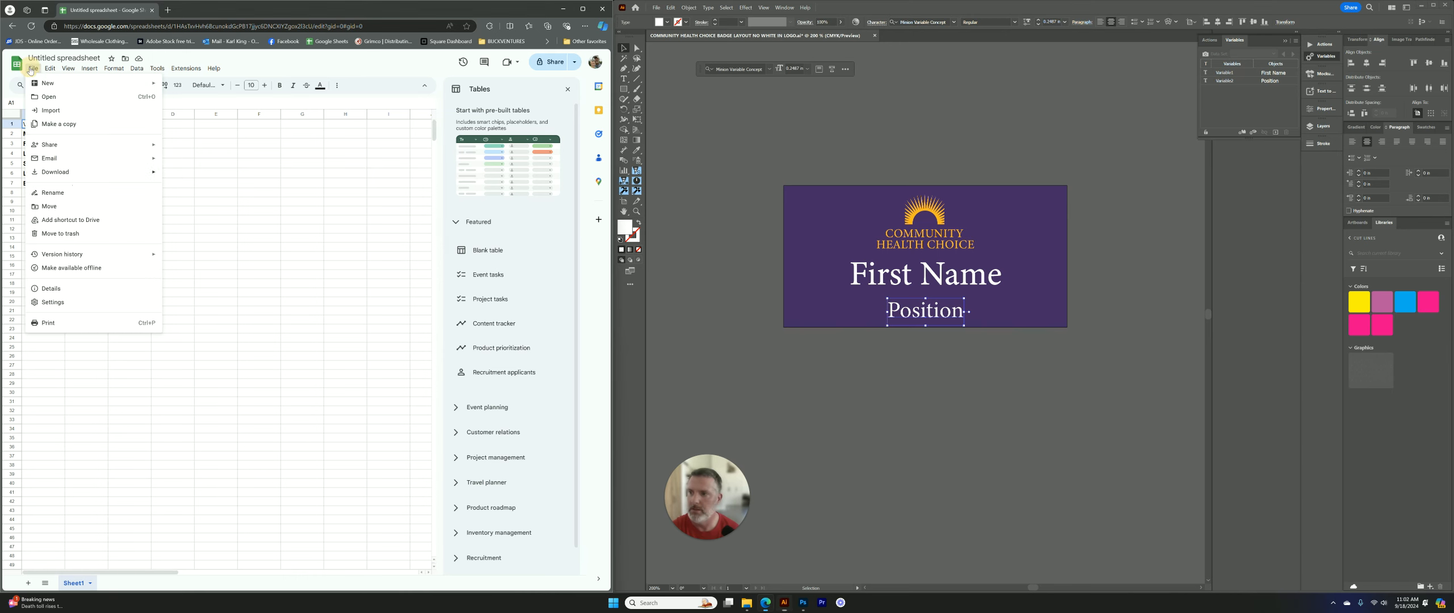
pyautogui.moveTo(86, 179)
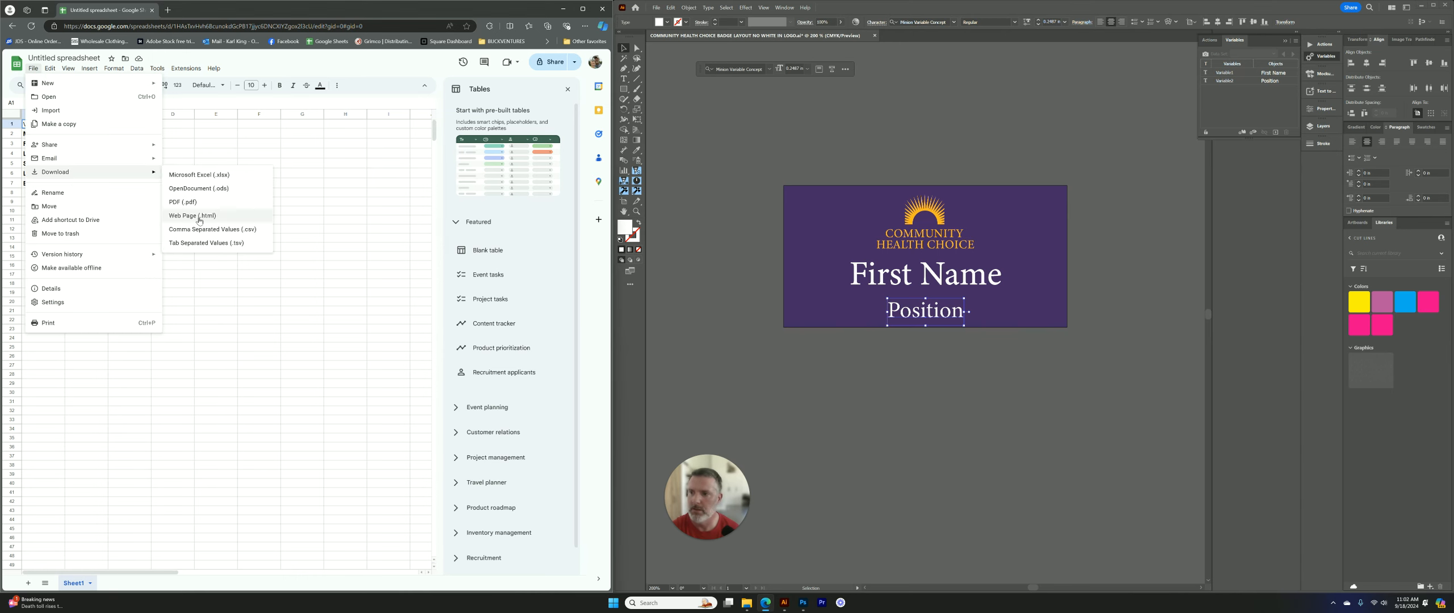
pyautogui.click(199, 229)
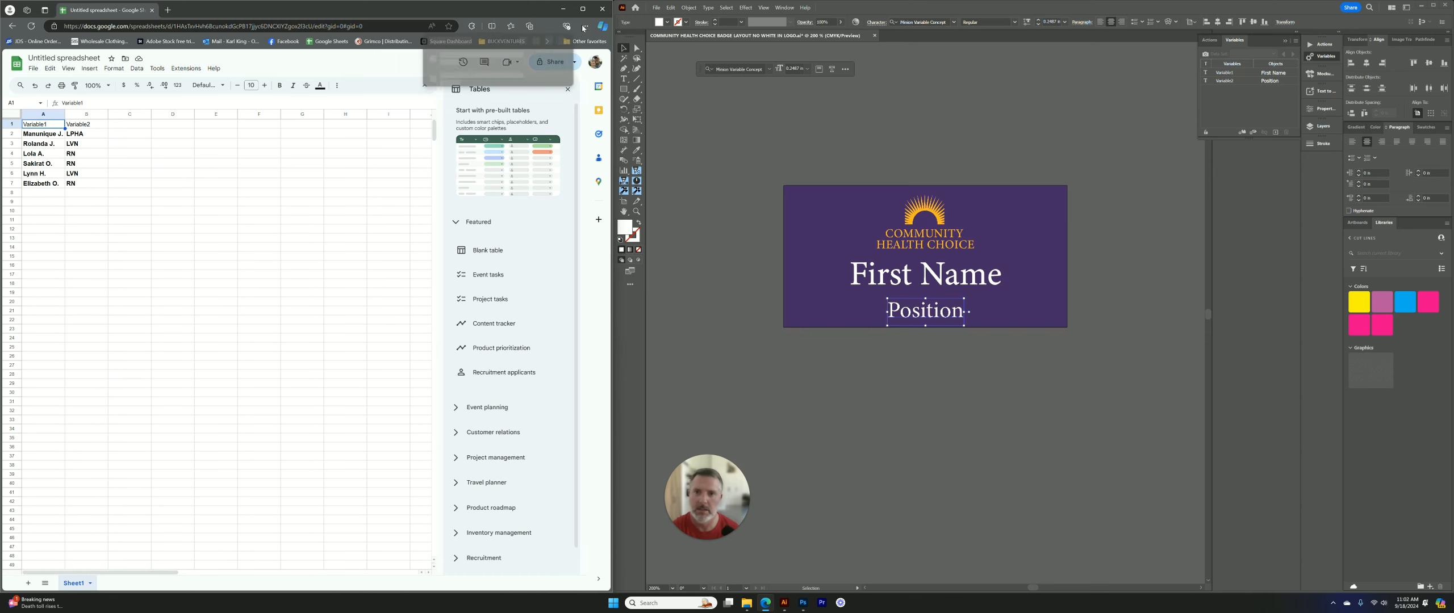
# Step: In Illustrator, load "Untitled spreadsheet - Sheet1 (12)" from Downloads as the variable library, overwriting the current variables and data sets
pyautogui.click(1080, 106)
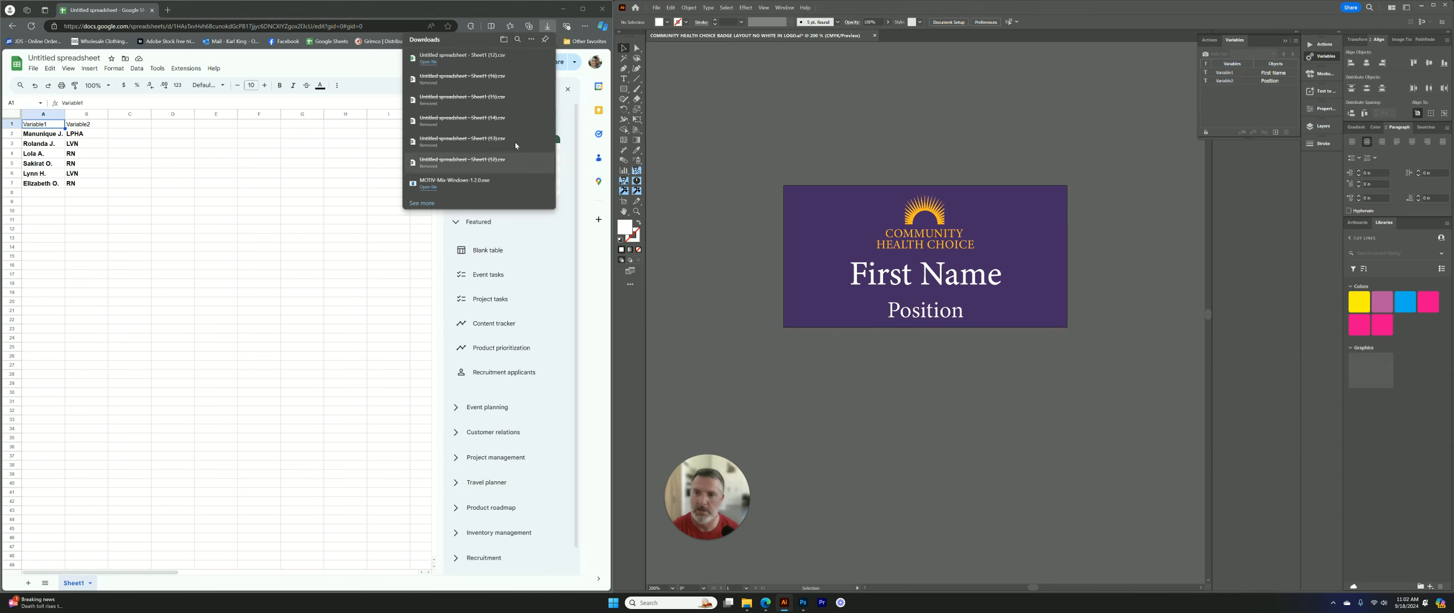
pyautogui.click(1295, 42)
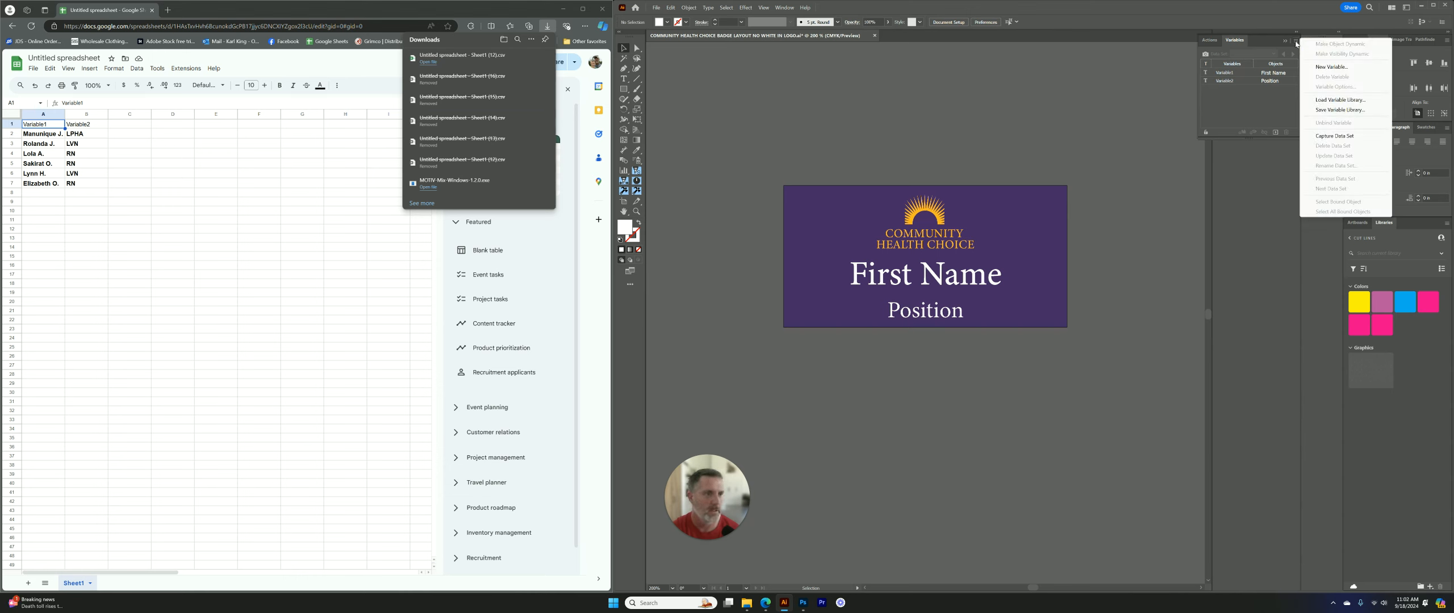
pyautogui.click(1339, 100)
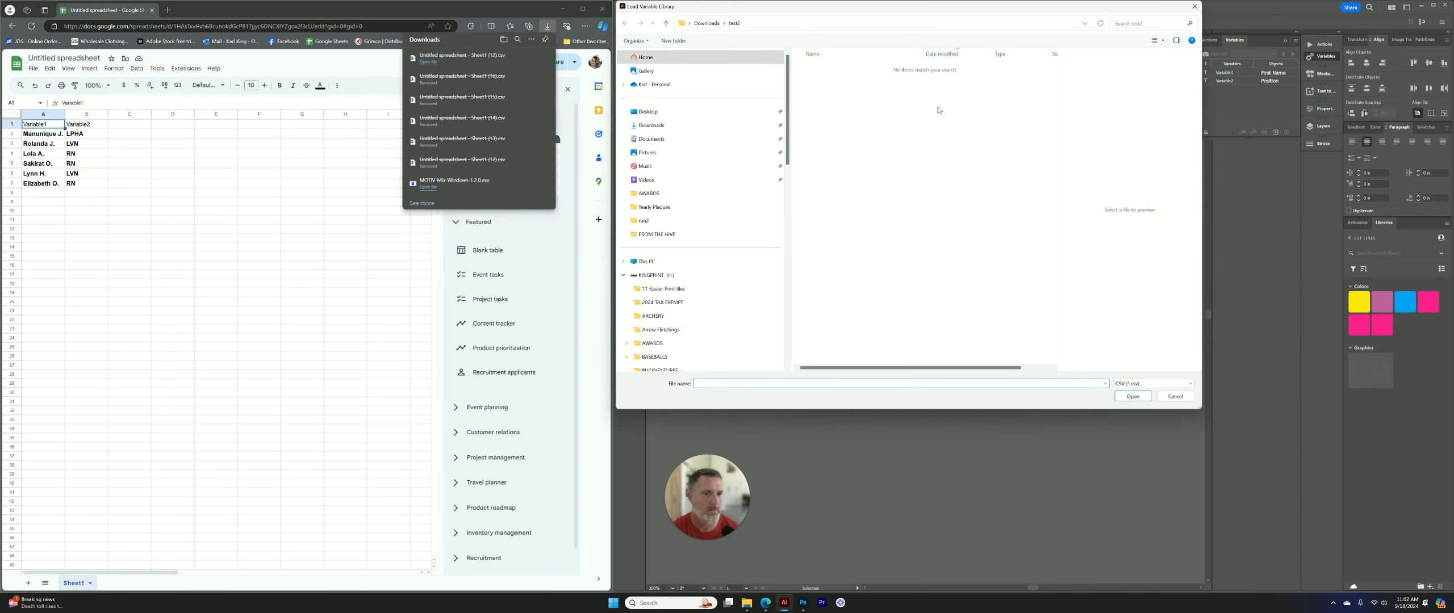
pyautogui.click(651, 125)
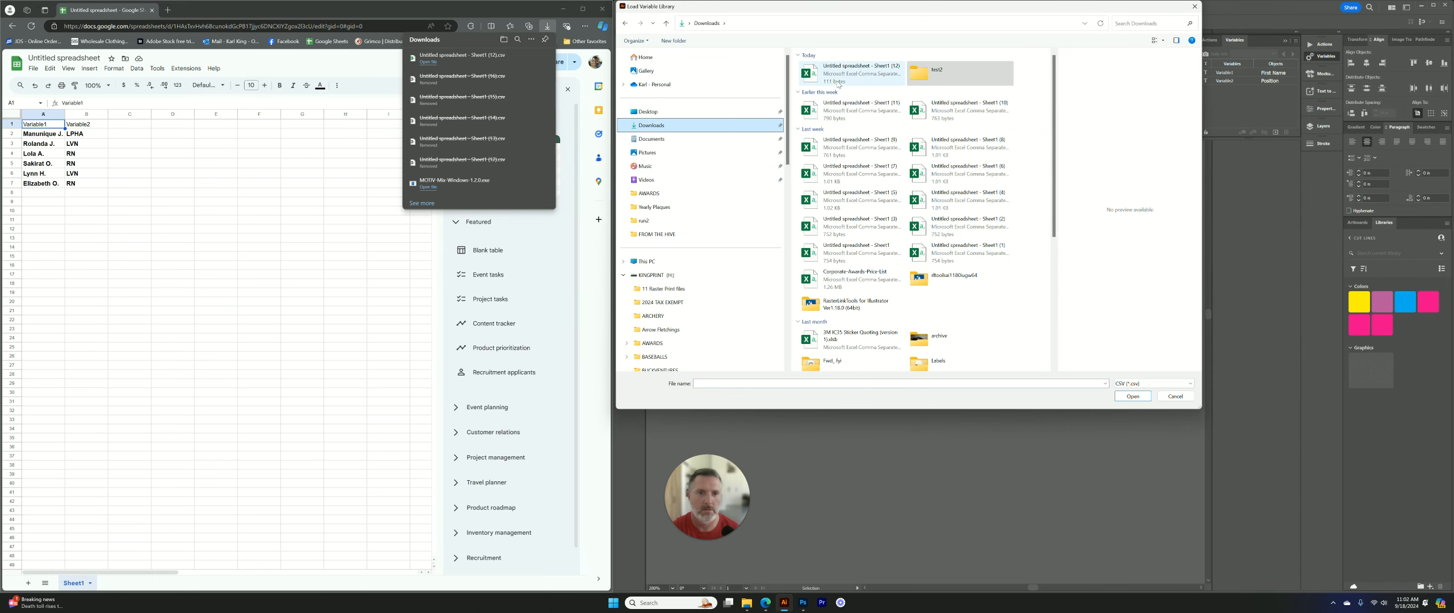
pyautogui.doubleClick(837, 82)
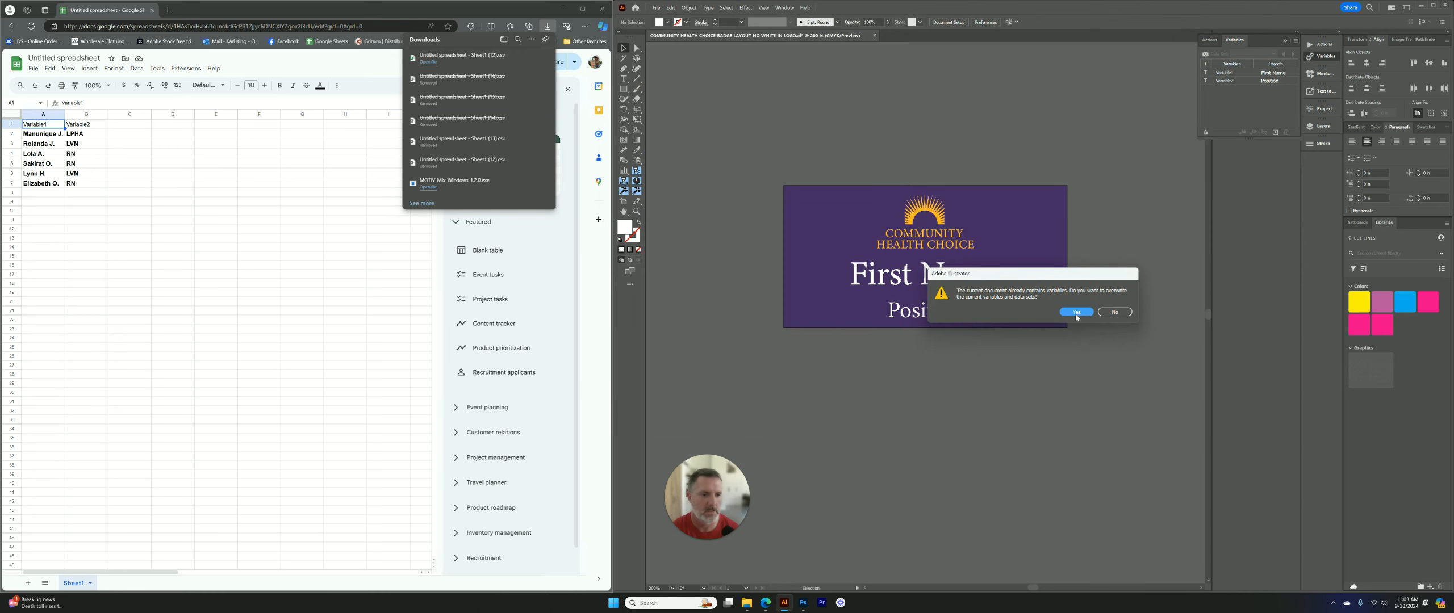
pyautogui.click(1076, 312)
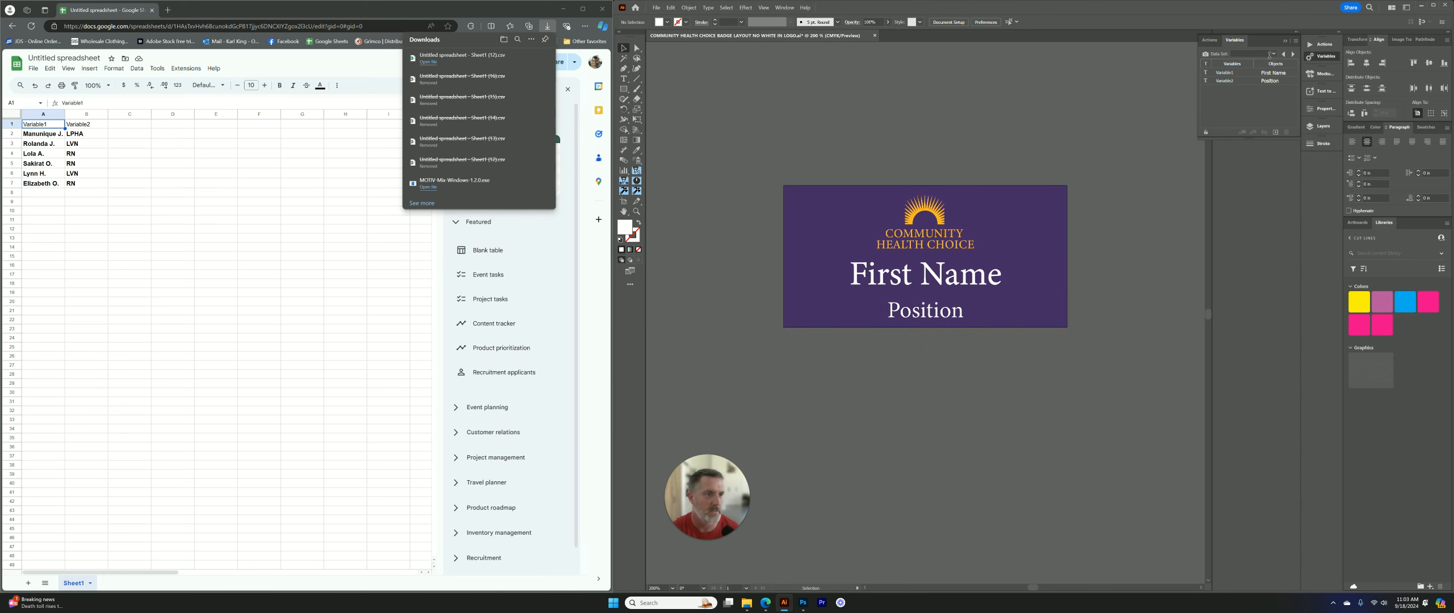
# Step: Apply the first data set to the badge and cycle through all data sets to check each name and position
pyautogui.click(1273, 54)
pyautogui.click(1249, 63)
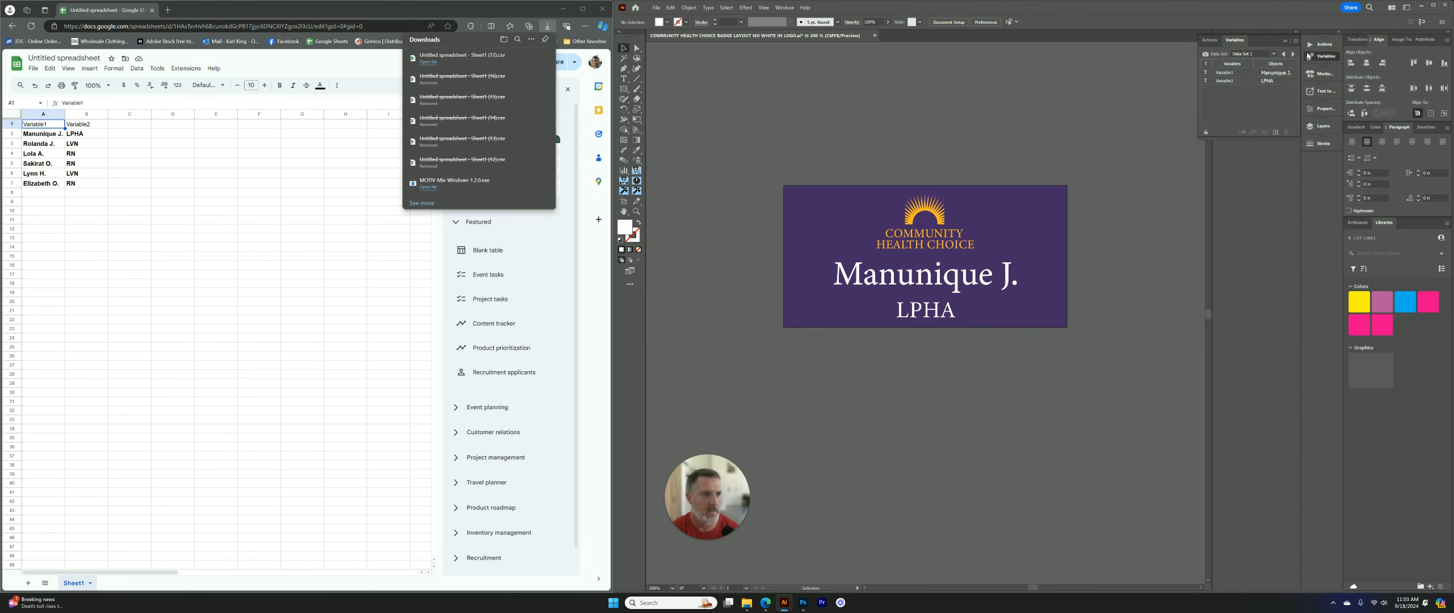
pyautogui.click(1293, 55)
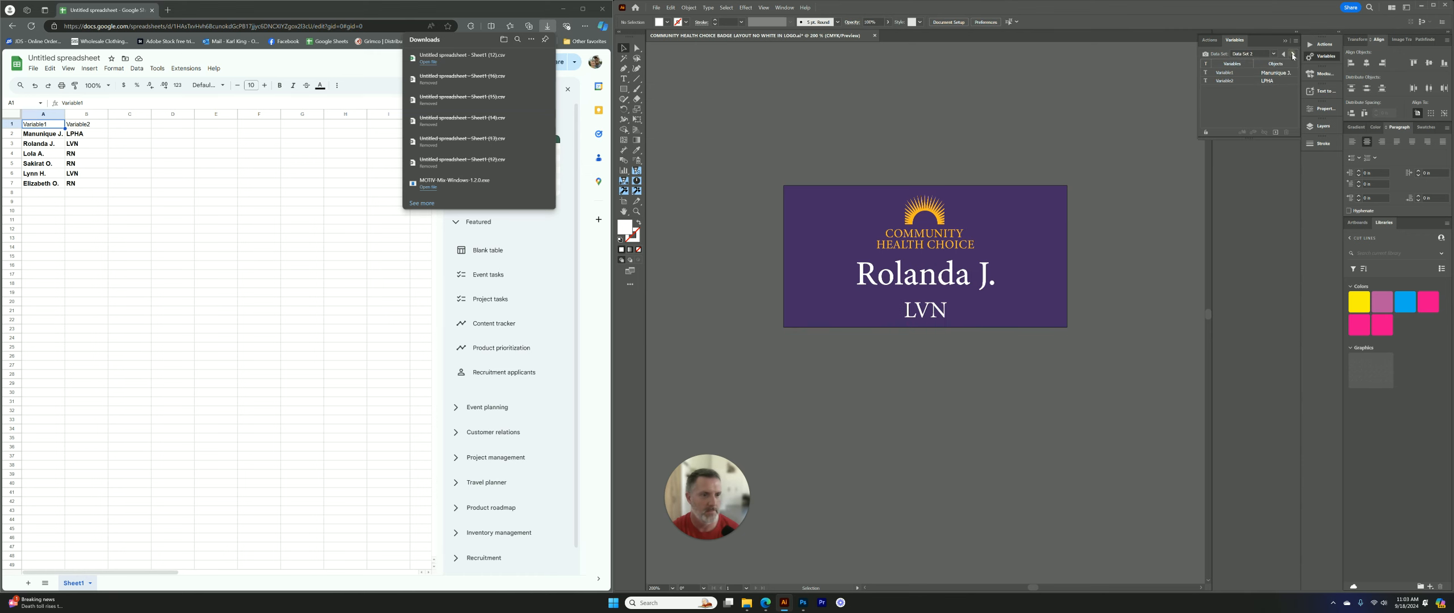
pyautogui.click(1293, 54)
pyautogui.click(1293, 54)
pyautogui.click(1293, 55)
pyautogui.click(1293, 54)
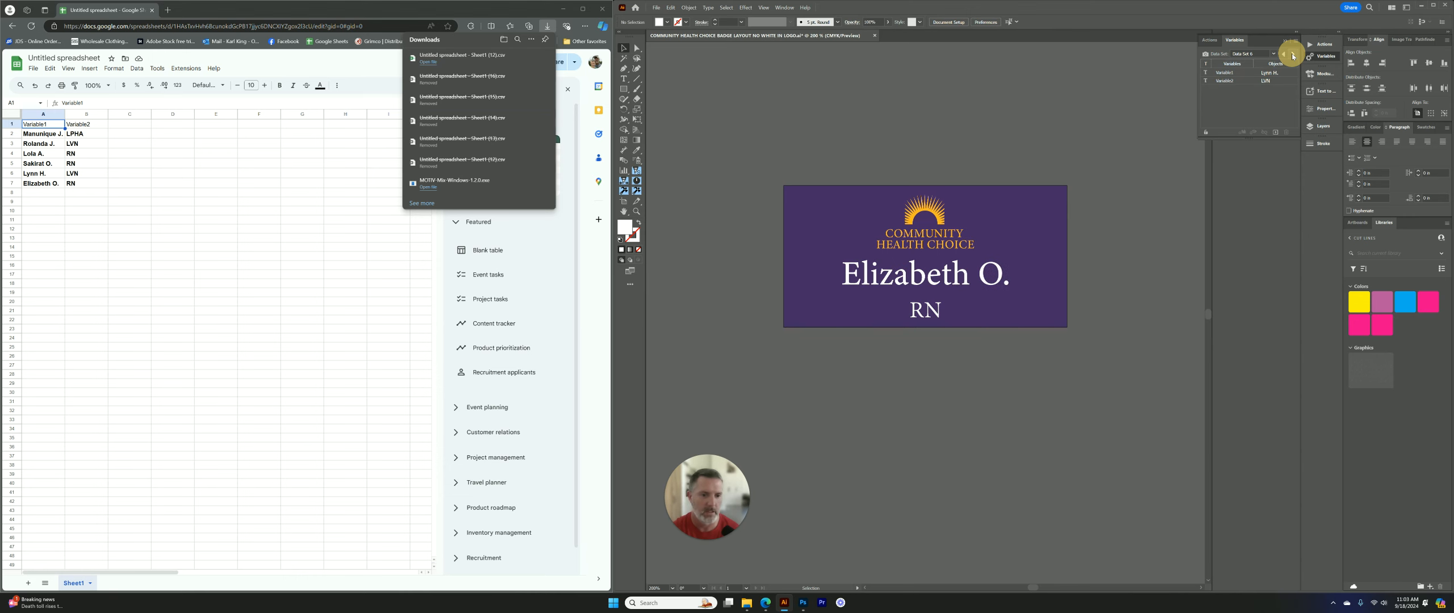
pyautogui.click(1293, 55)
pyautogui.click(1293, 55)
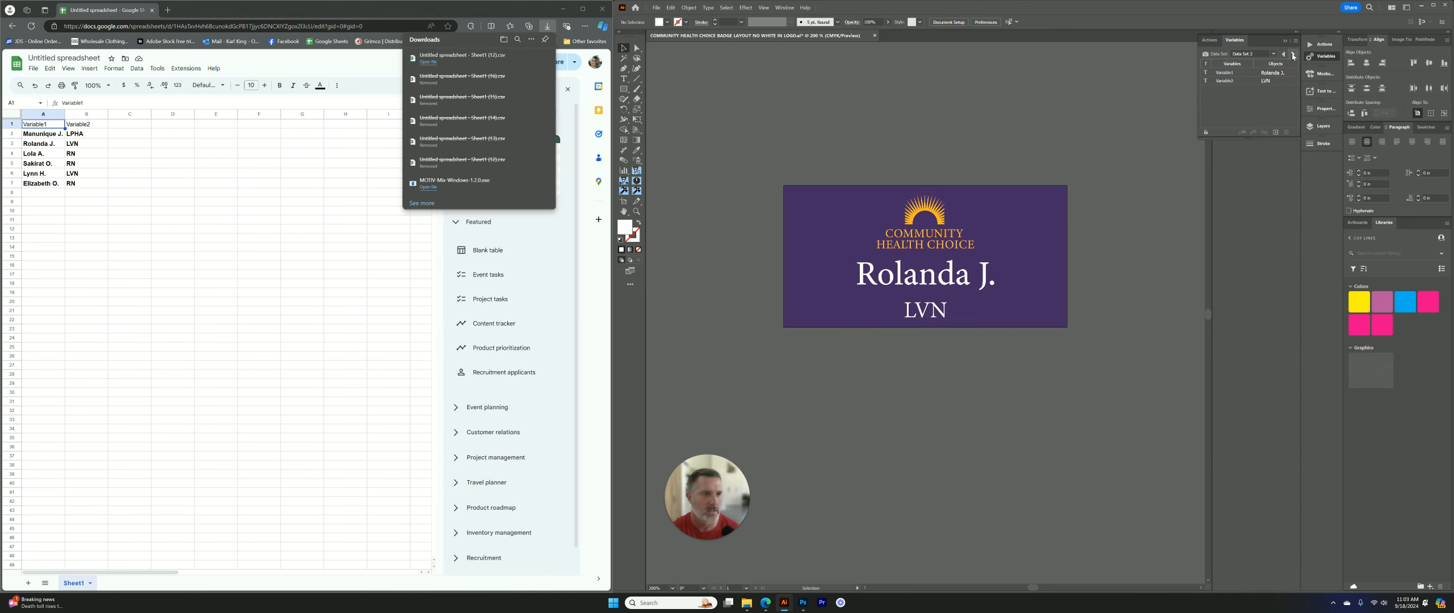
pyautogui.click(1293, 55)
pyautogui.click(1293, 54)
pyautogui.click(1293, 54)
pyautogui.click(1293, 55)
pyautogui.click(1293, 54)
pyautogui.click(1293, 54)
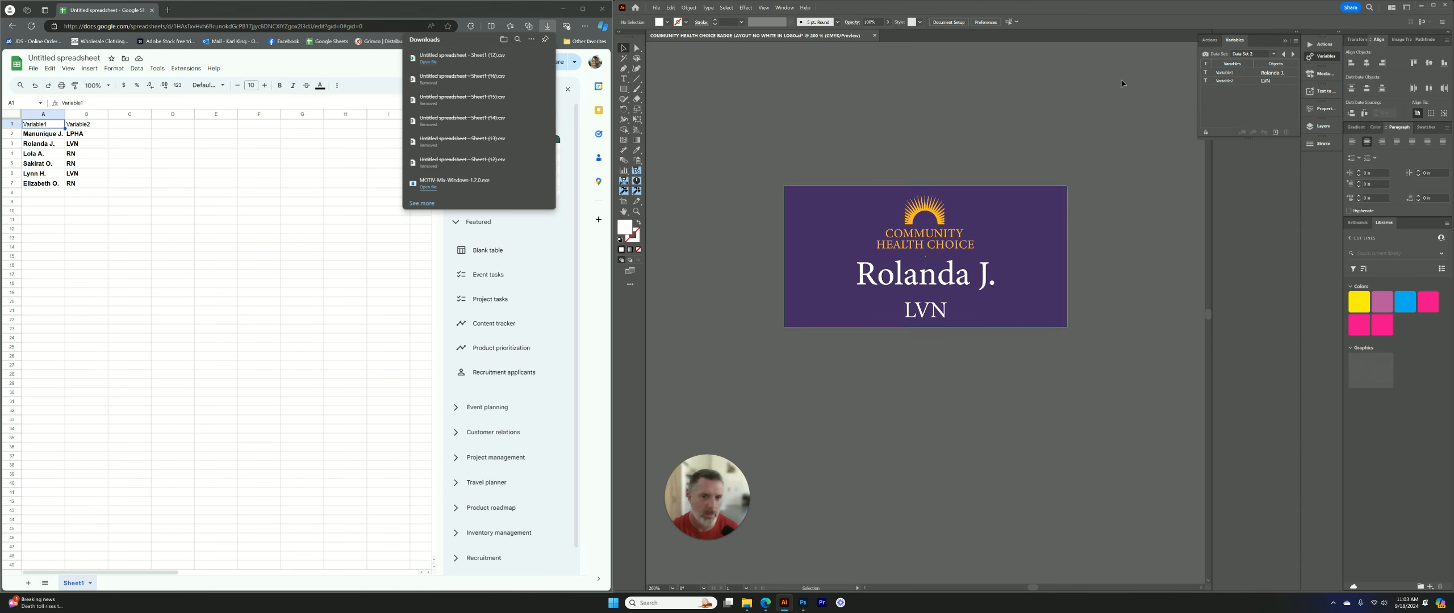
# Step: Create a new action in the Default Actions set with its suggested name and start recording it
pyautogui.click(1208, 40)
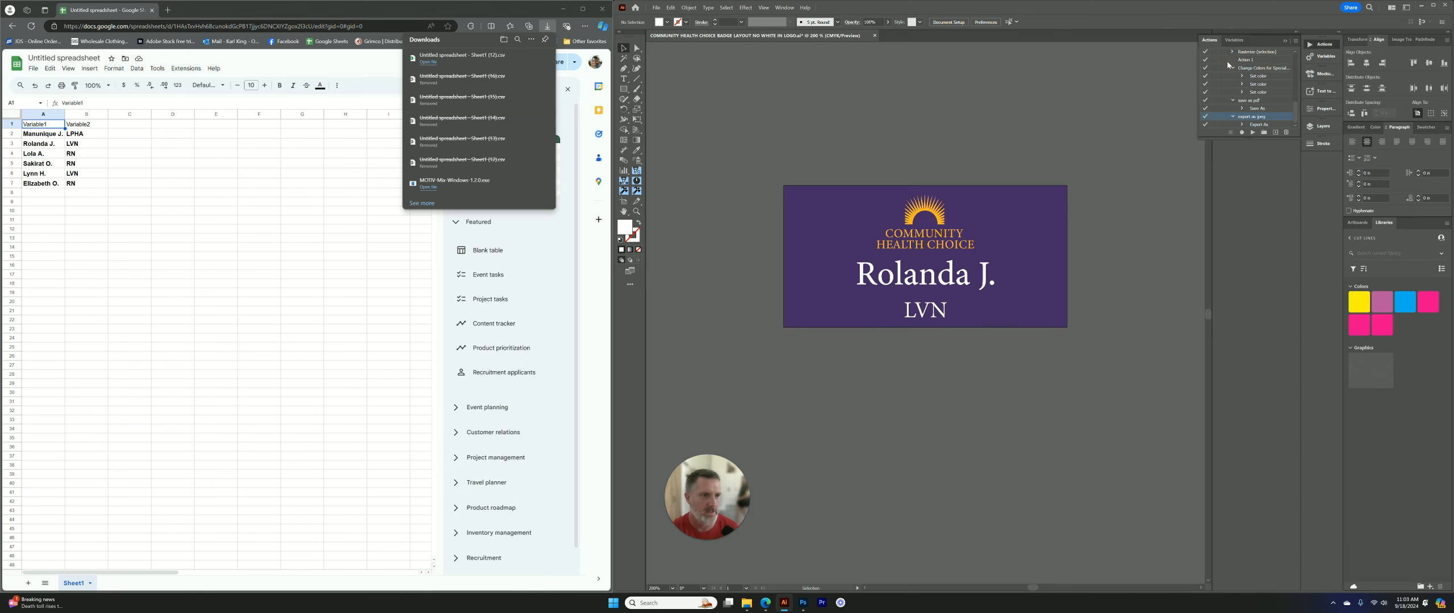
pyautogui.click(1275, 133)
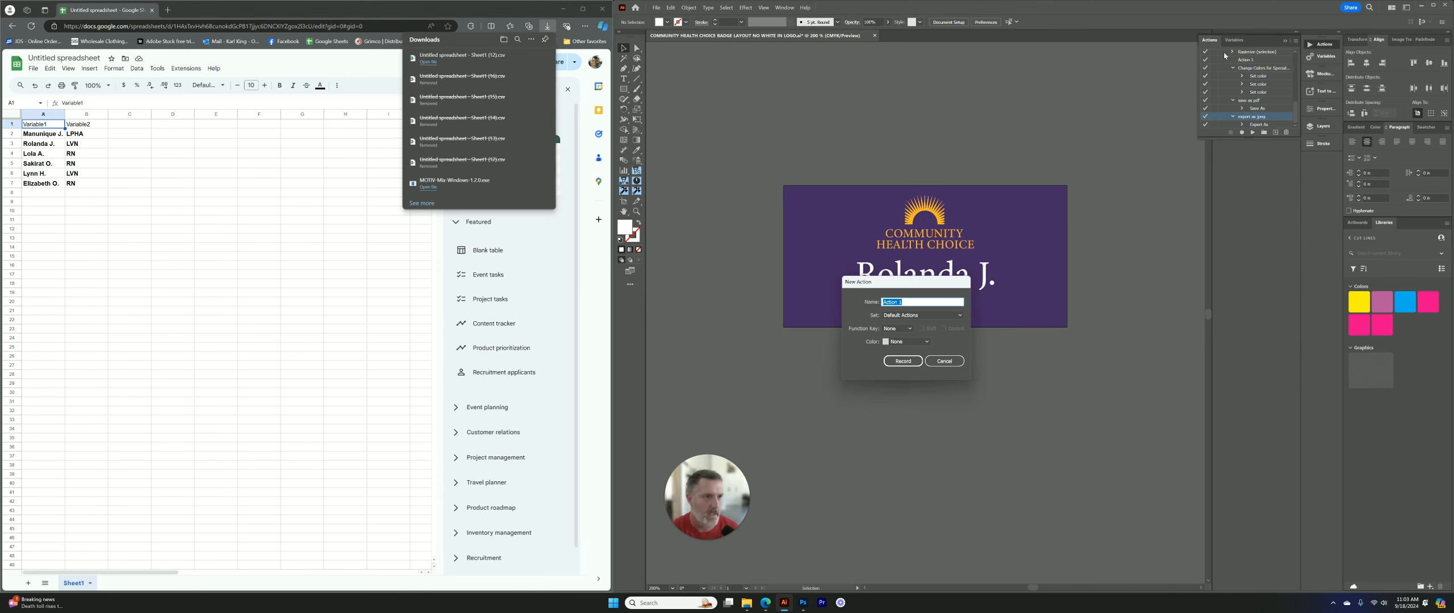
pyautogui.click(902, 361)
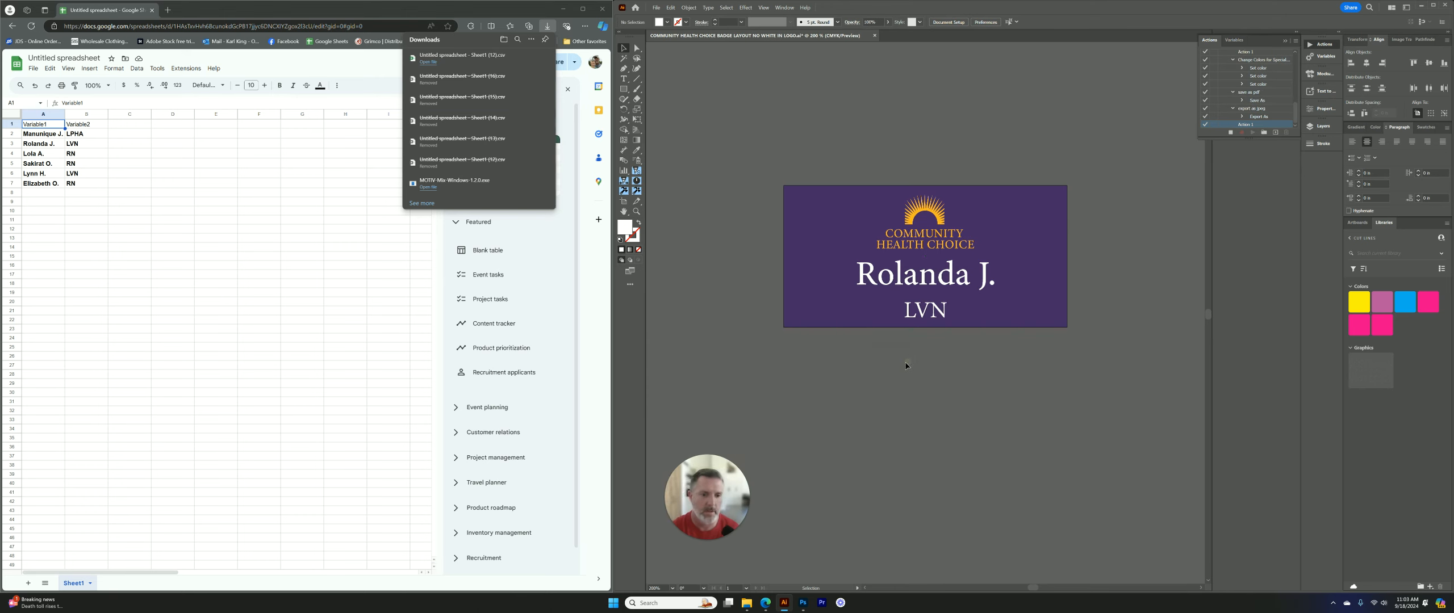
# Step: Save the badge as an Adobe PDF in Downloads > test2 with the Illustrator Default preset, and stop recording the action
pyautogui.click(656, 8)
pyautogui.click(676, 101)
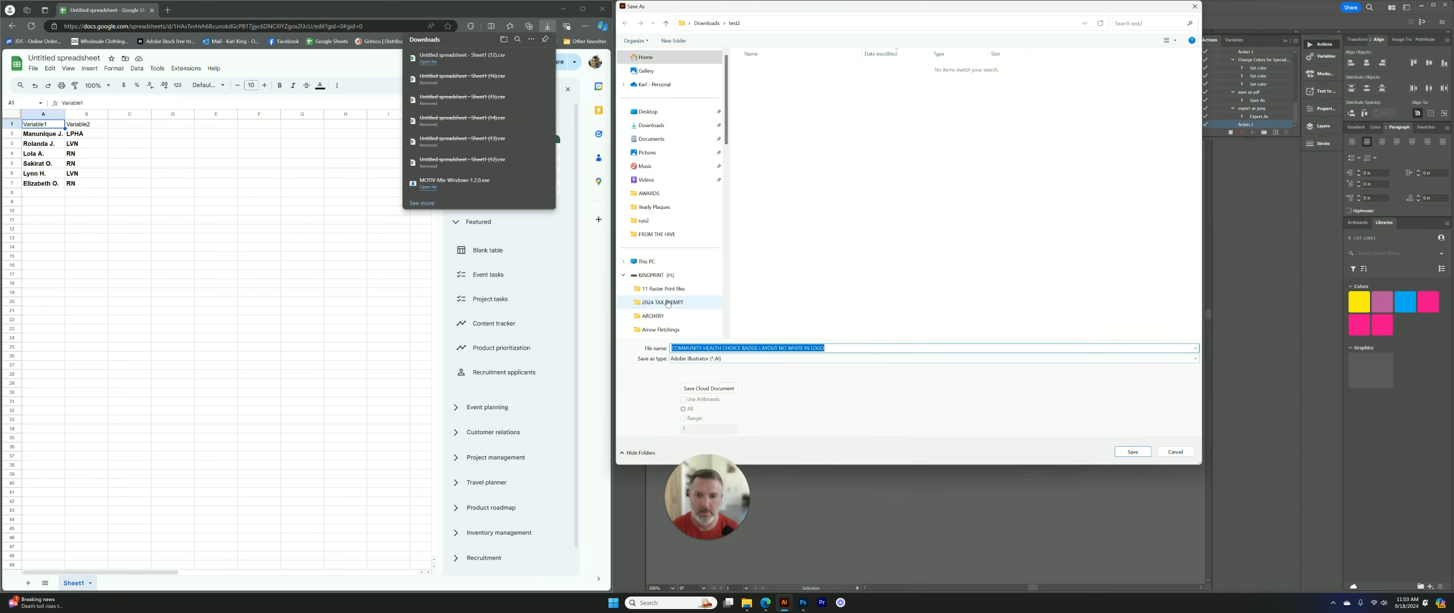
pyautogui.click(703, 359)
pyautogui.click(704, 375)
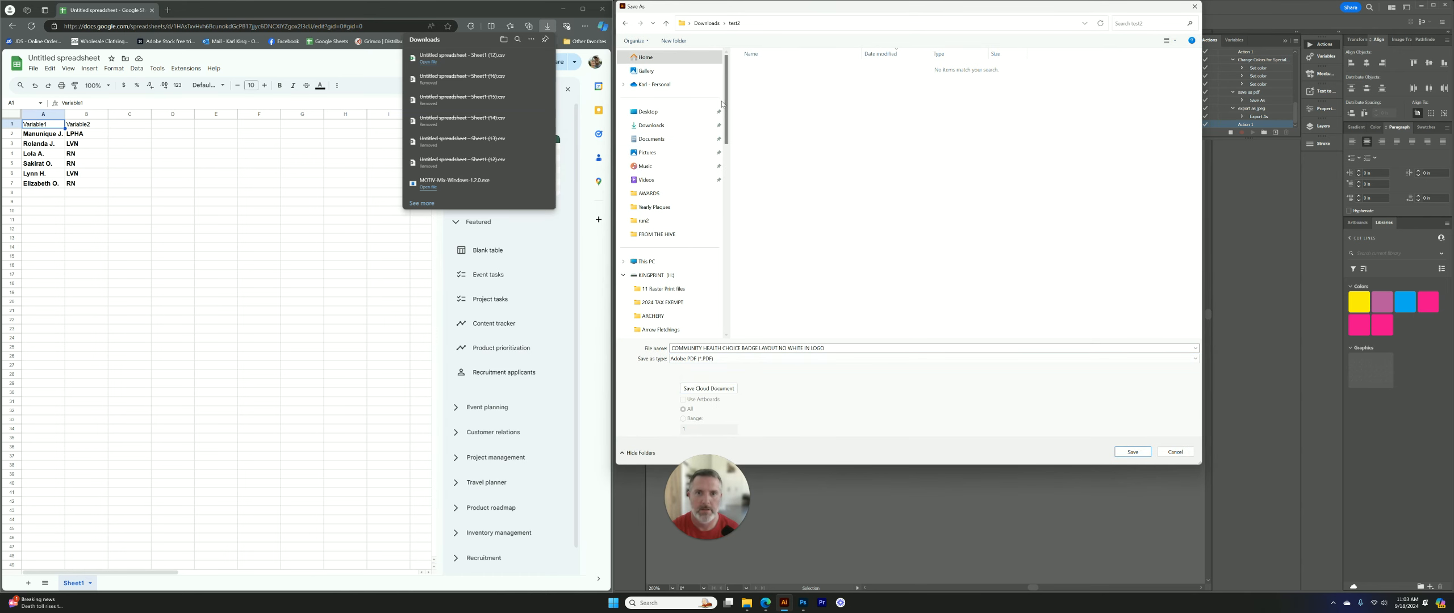
pyautogui.click(706, 23)
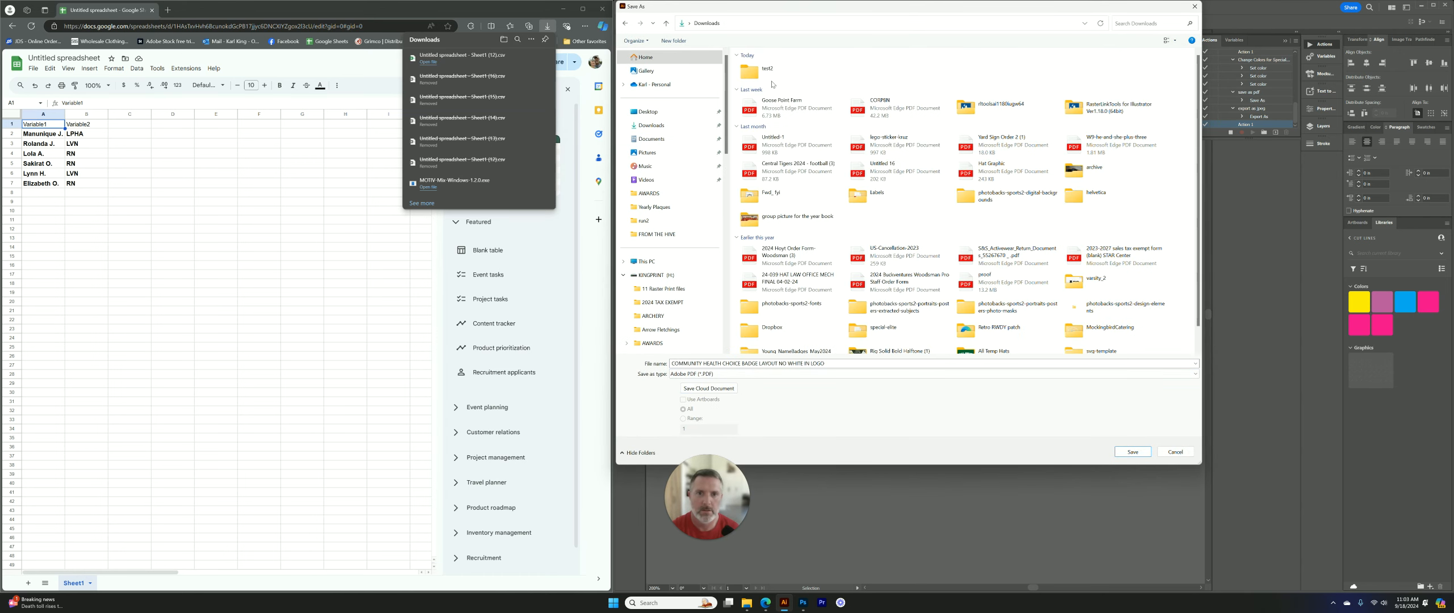
pyautogui.doubleClick(767, 72)
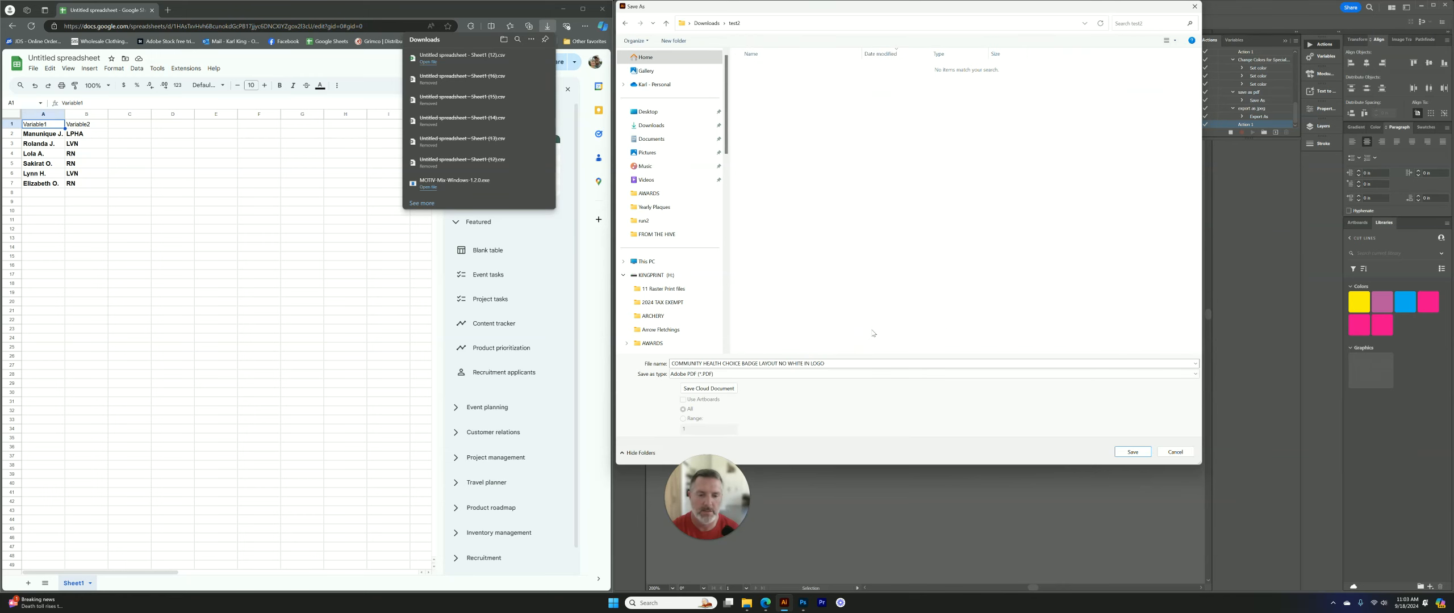
pyautogui.click(1134, 452)
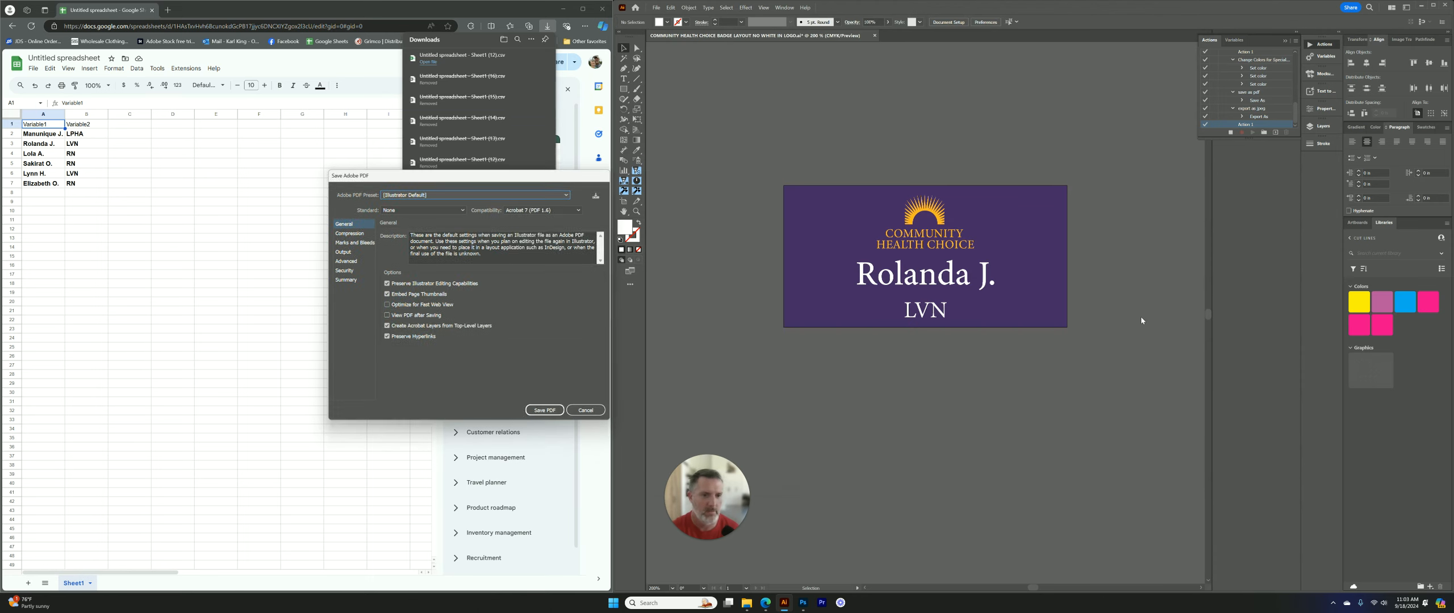
pyautogui.click(545, 411)
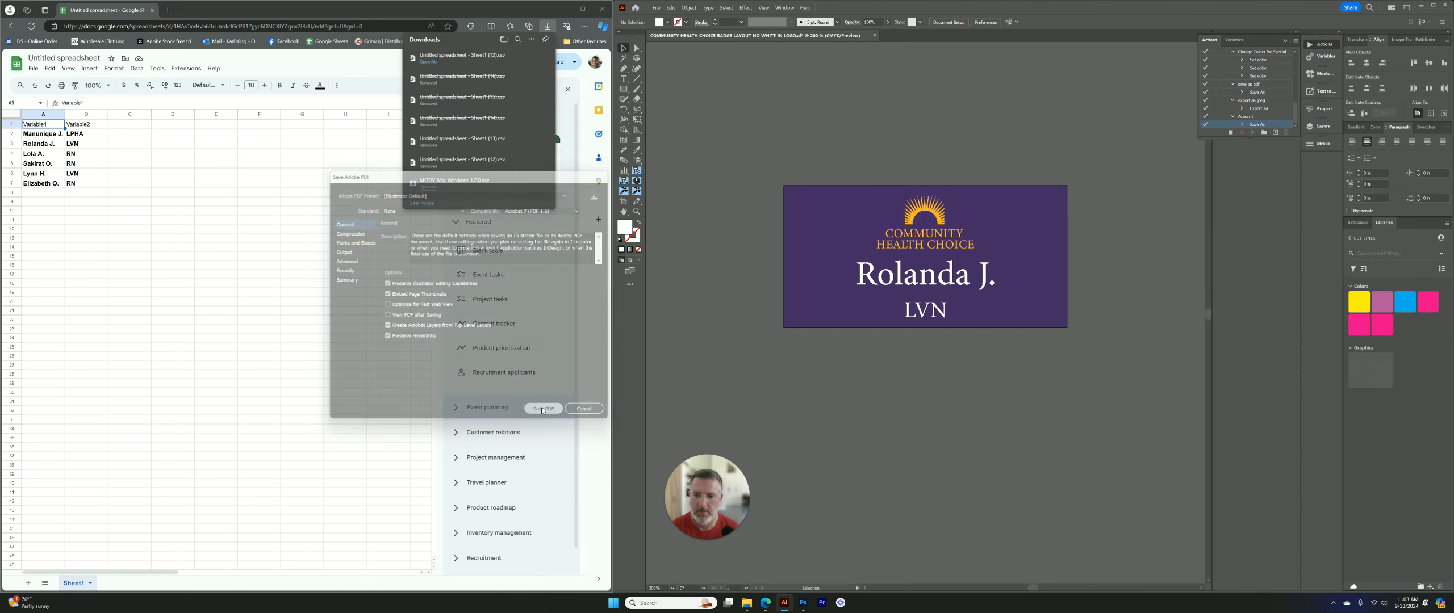
pyautogui.click(1230, 133)
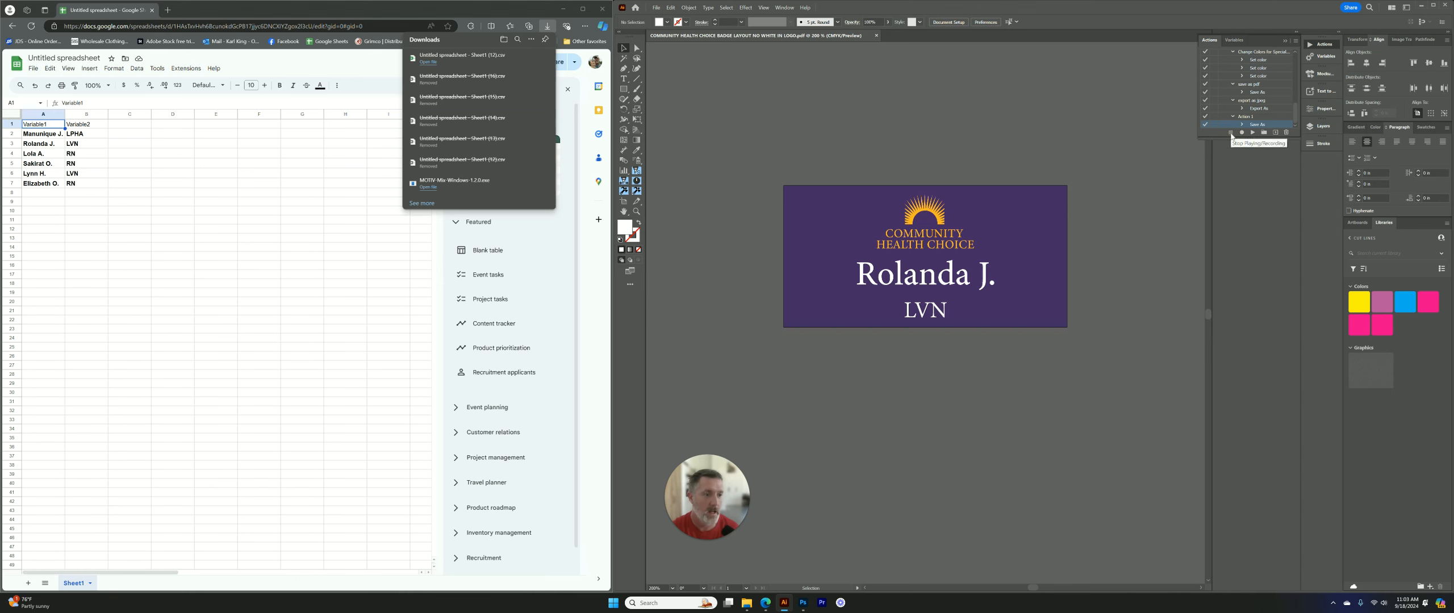
# Step: Set up a batch that plays the newly recorded action from the Default Actions set, with Data Sets as the source
pyautogui.click(1295, 41)
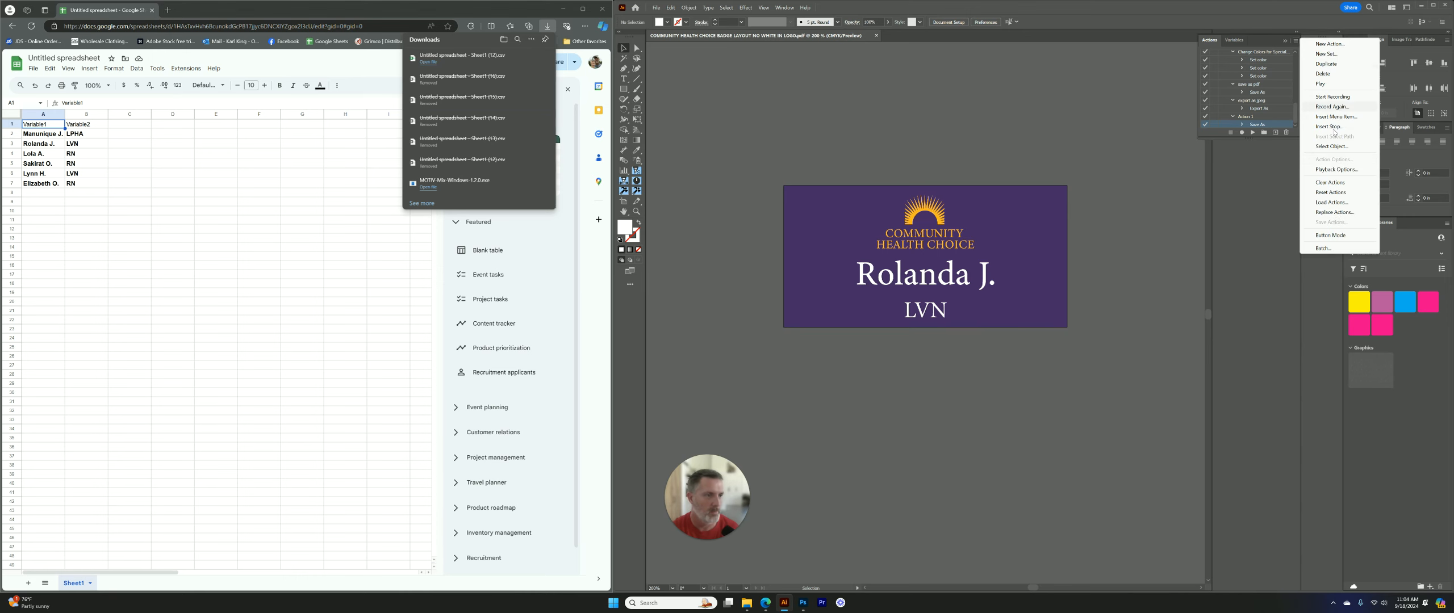
pyautogui.click(1319, 249)
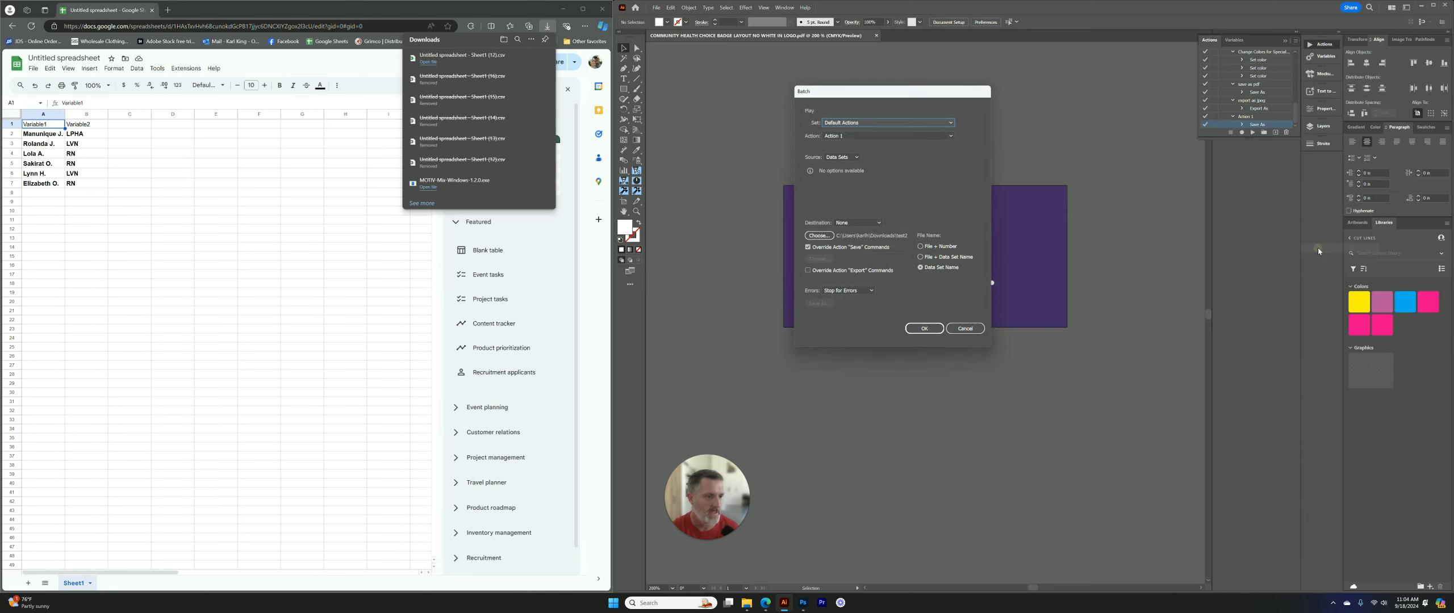
pyautogui.click(931, 134)
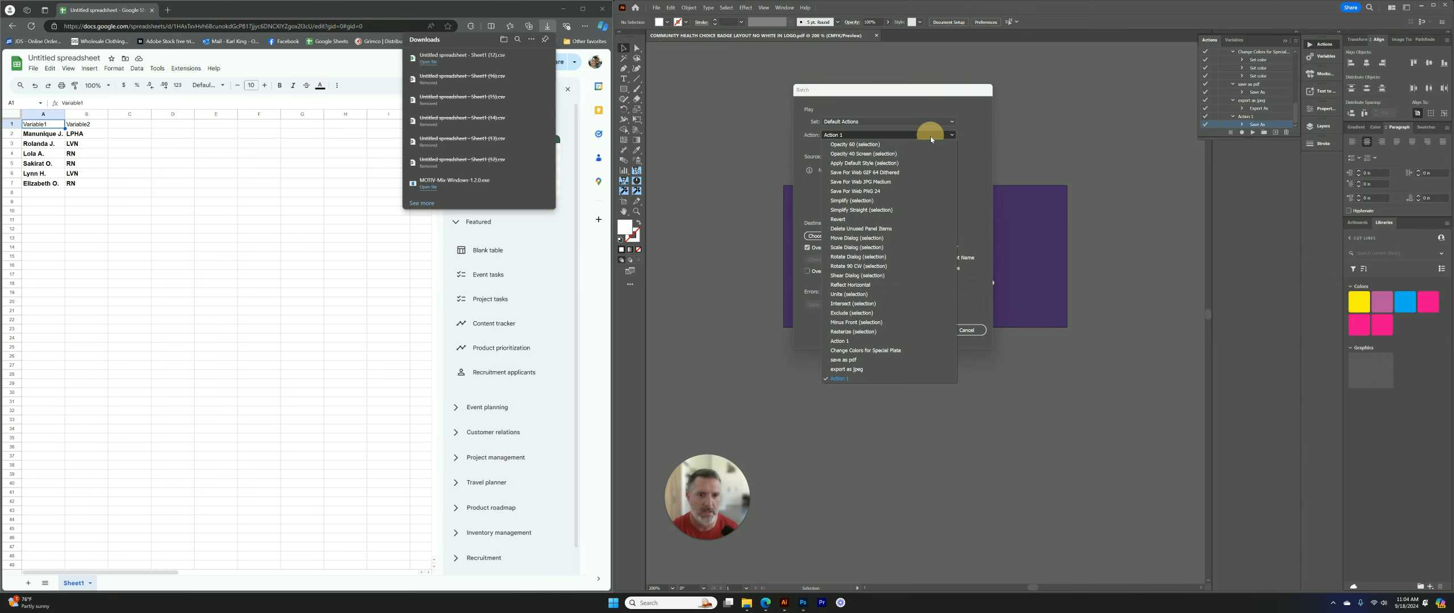
pyautogui.click(841, 379)
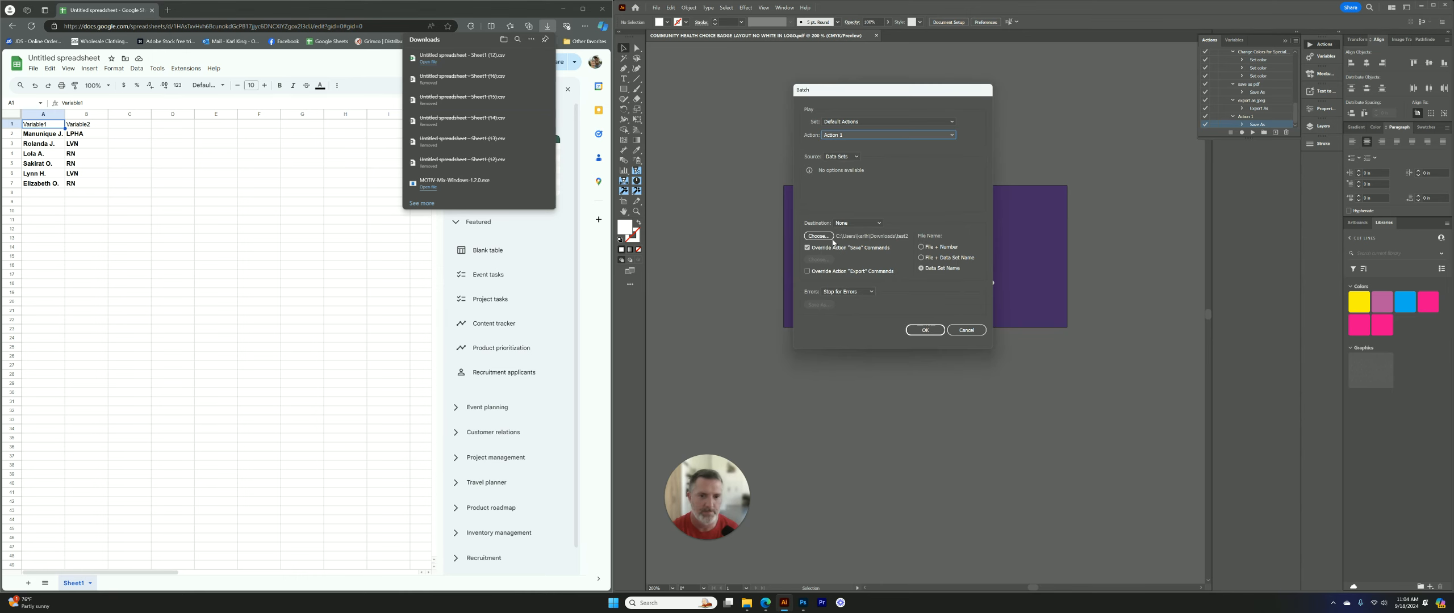
pyautogui.click(857, 157)
pyautogui.click(859, 157)
# Step: Keep the batch destination at None and choose Downloads > test2 as the folder for the overridden save commands
pyautogui.click(878, 225)
pyautogui.click(875, 224)
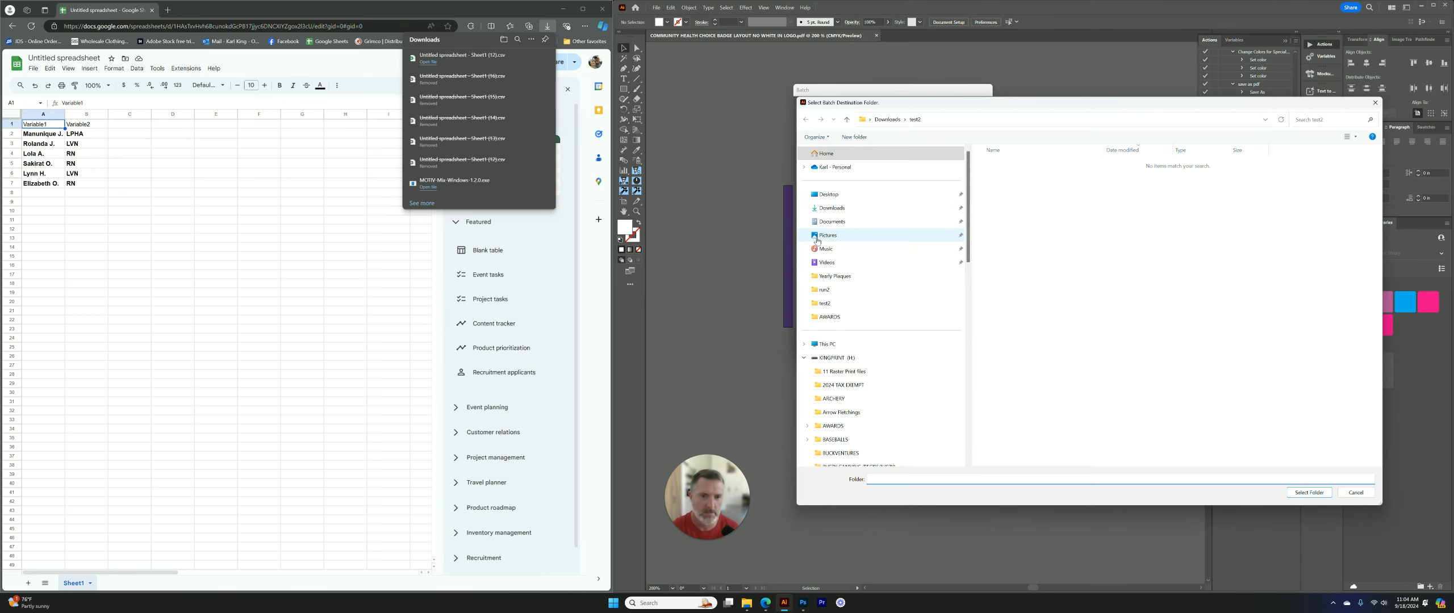
pyautogui.click(889, 120)
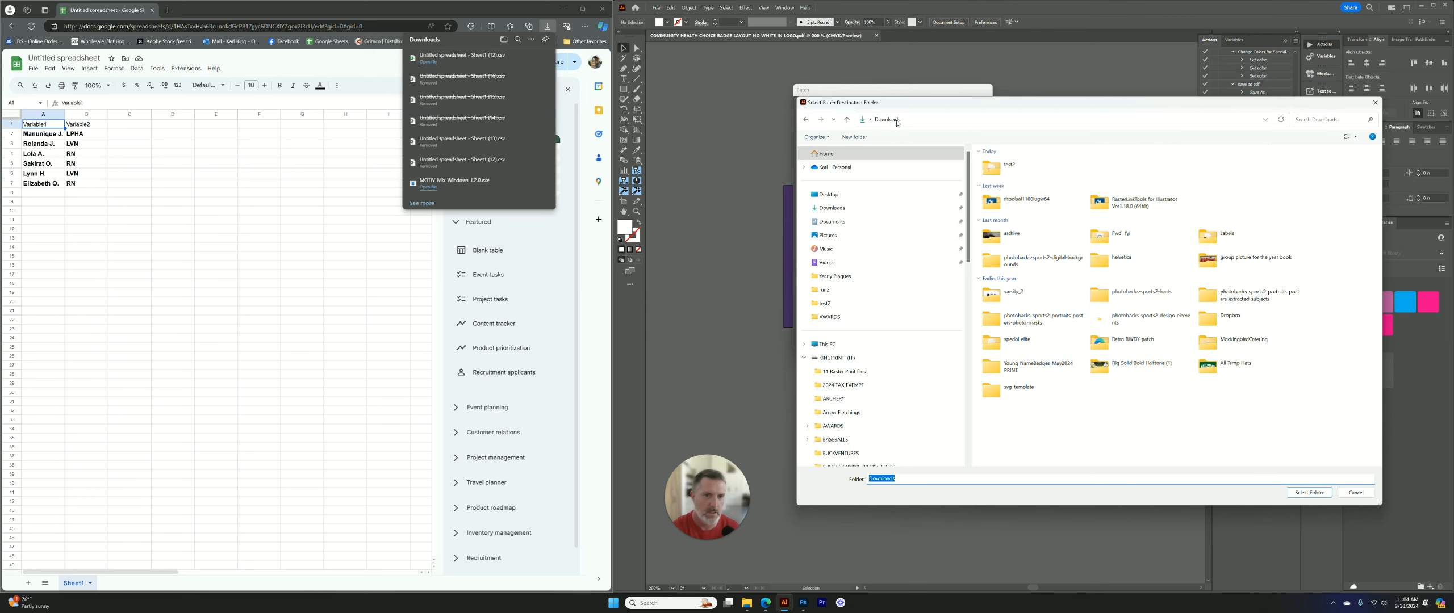
pyautogui.click(1005, 172)
pyautogui.doubleClick(1006, 175)
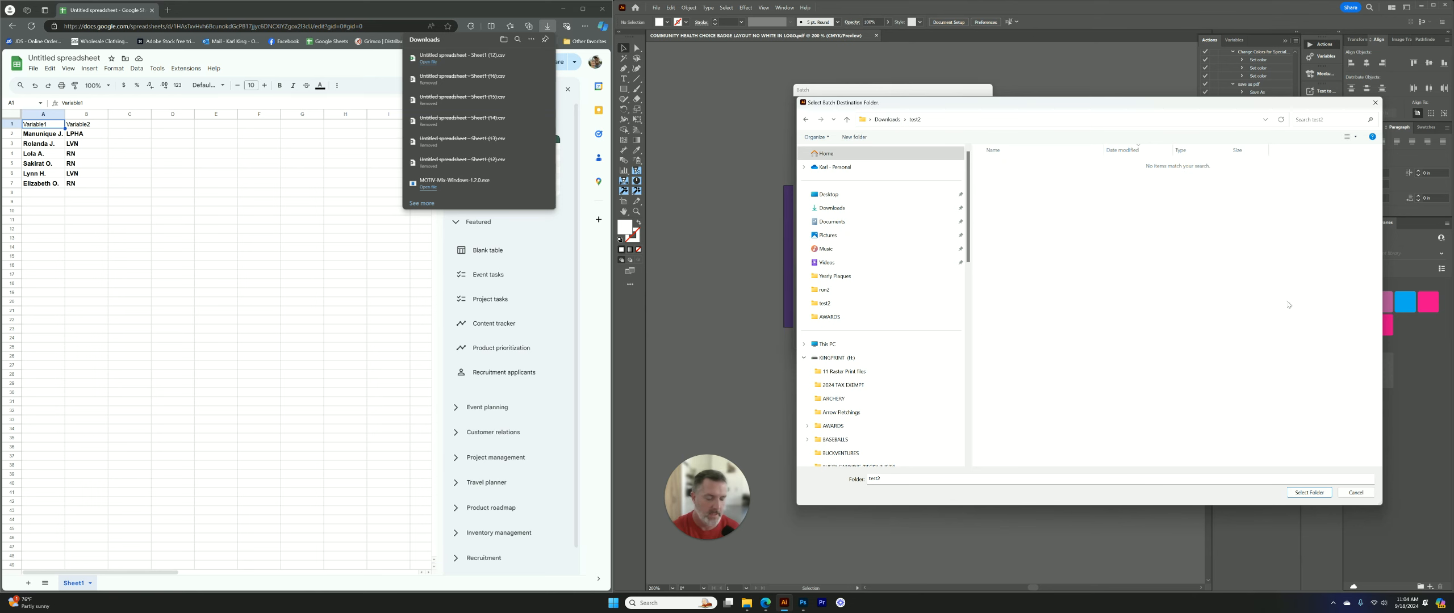
pyautogui.click(1309, 492)
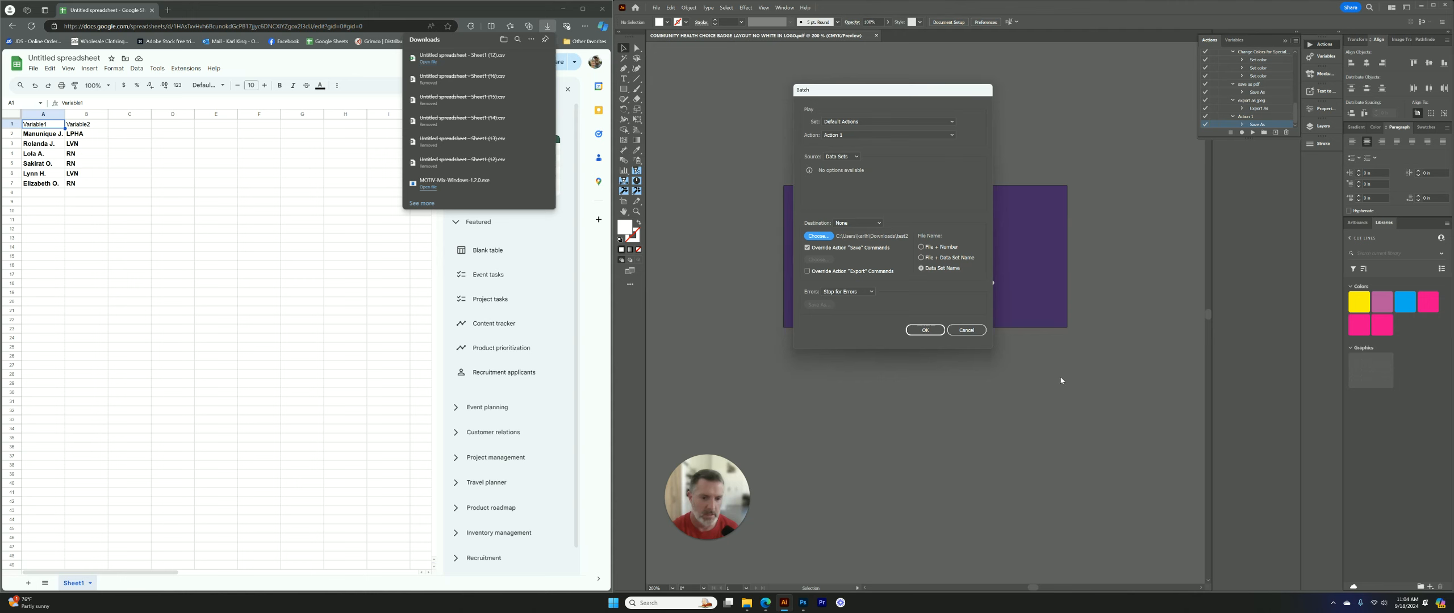
# Step: Set the batch file naming to File + Number and run the batch
pyautogui.click(921, 248)
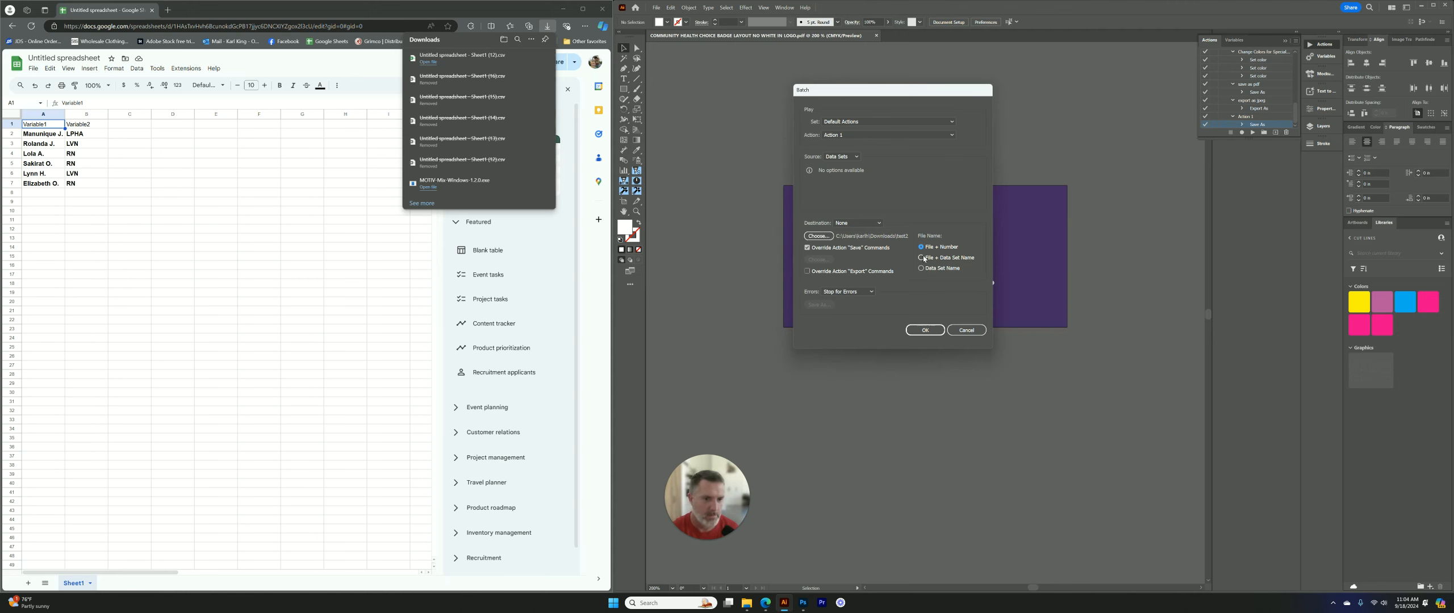
pyautogui.click(921, 268)
pyautogui.click(920, 248)
pyautogui.click(925, 331)
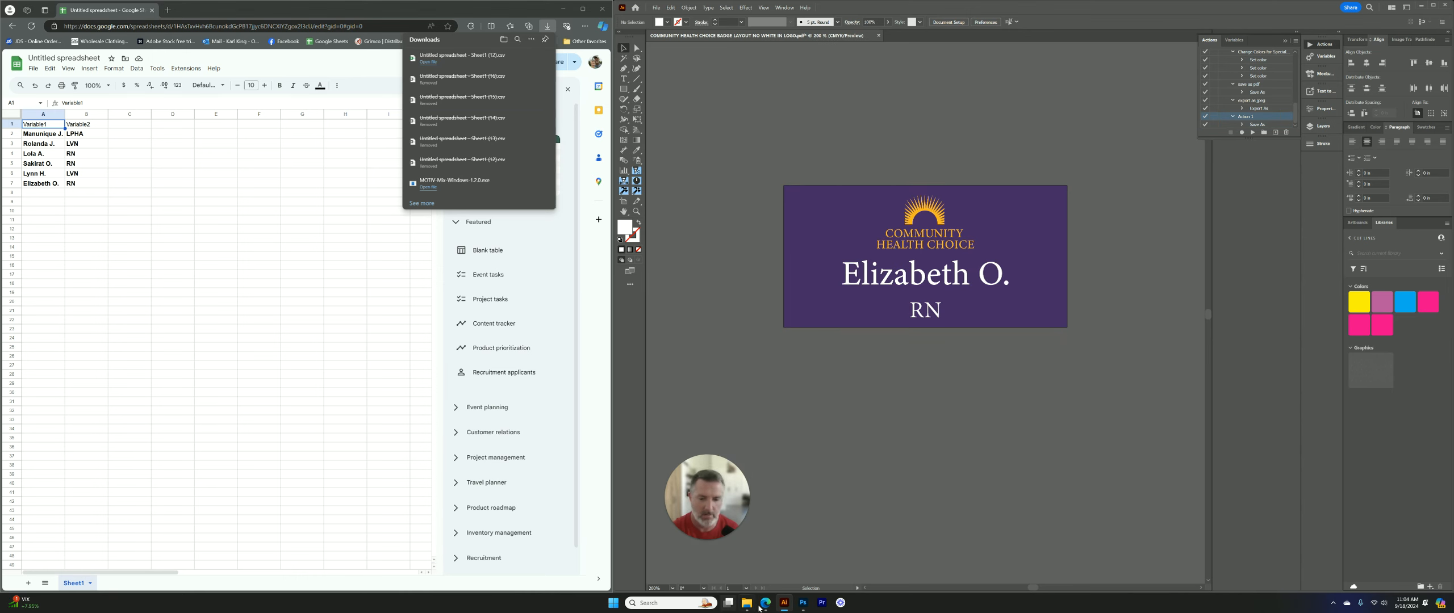
# Step: Switch to File Explorer and check the batch output in the test2 folder, closing the window when done
pyautogui.moveTo(744, 608)
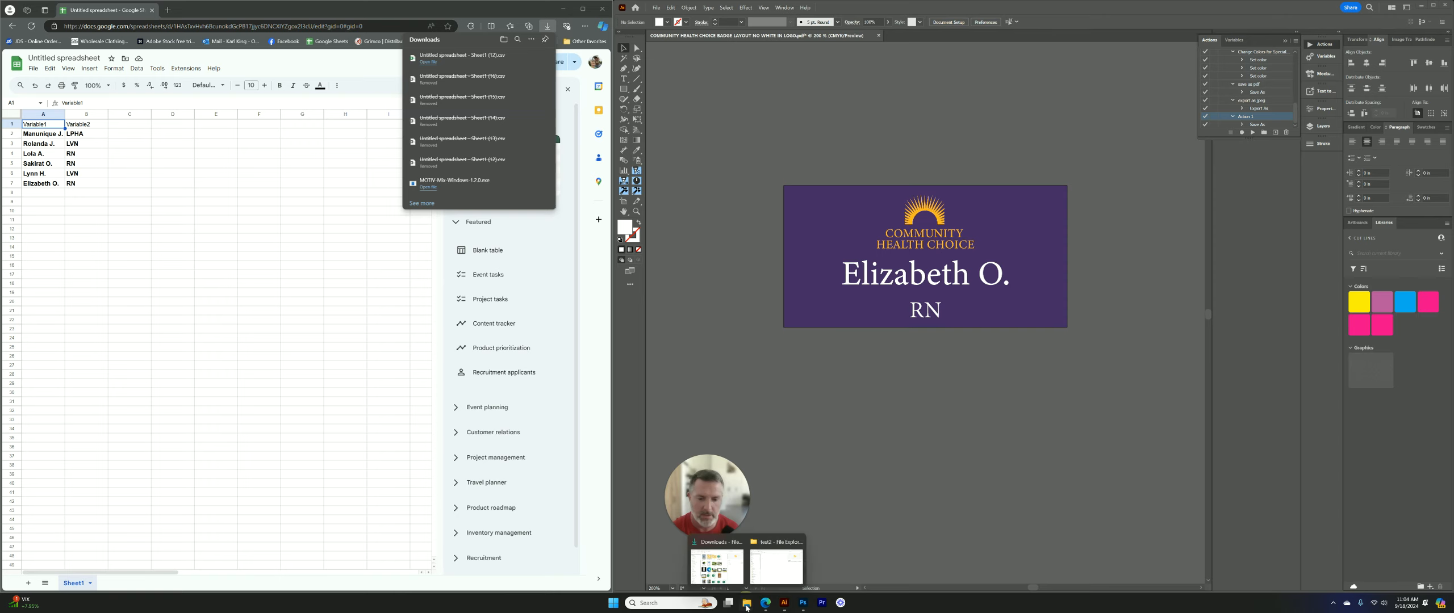
pyautogui.click(774, 561)
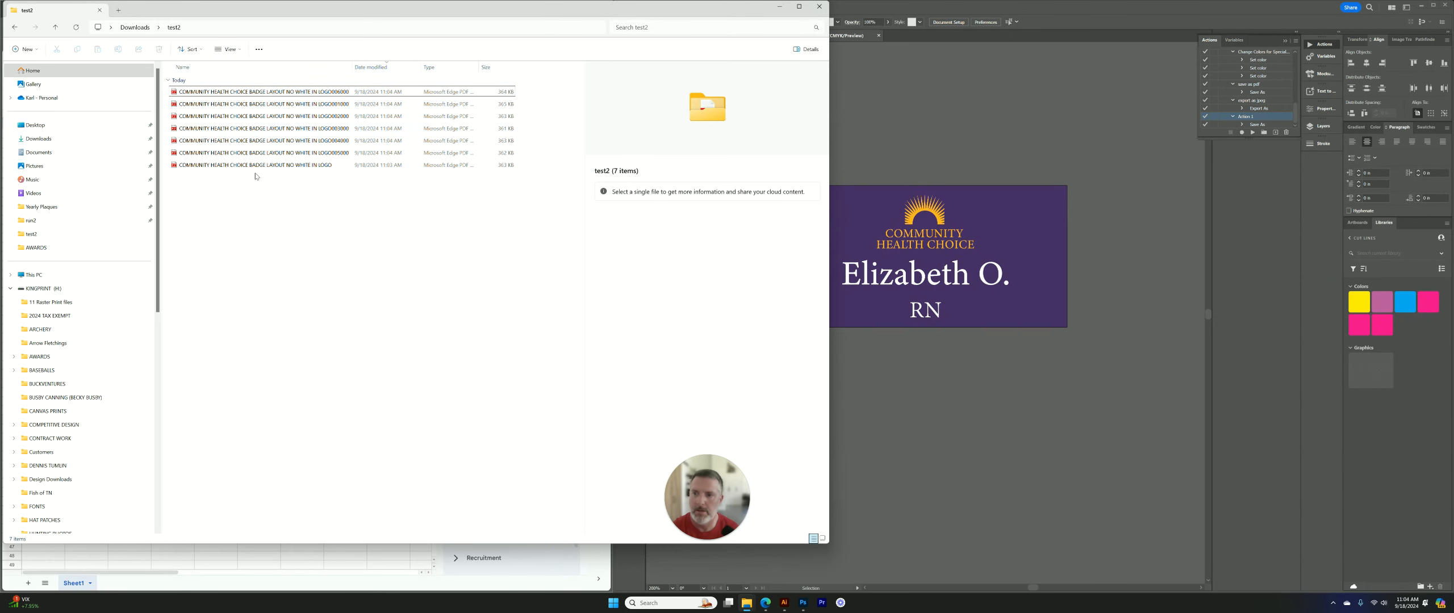
pyautogui.click(818, 6)
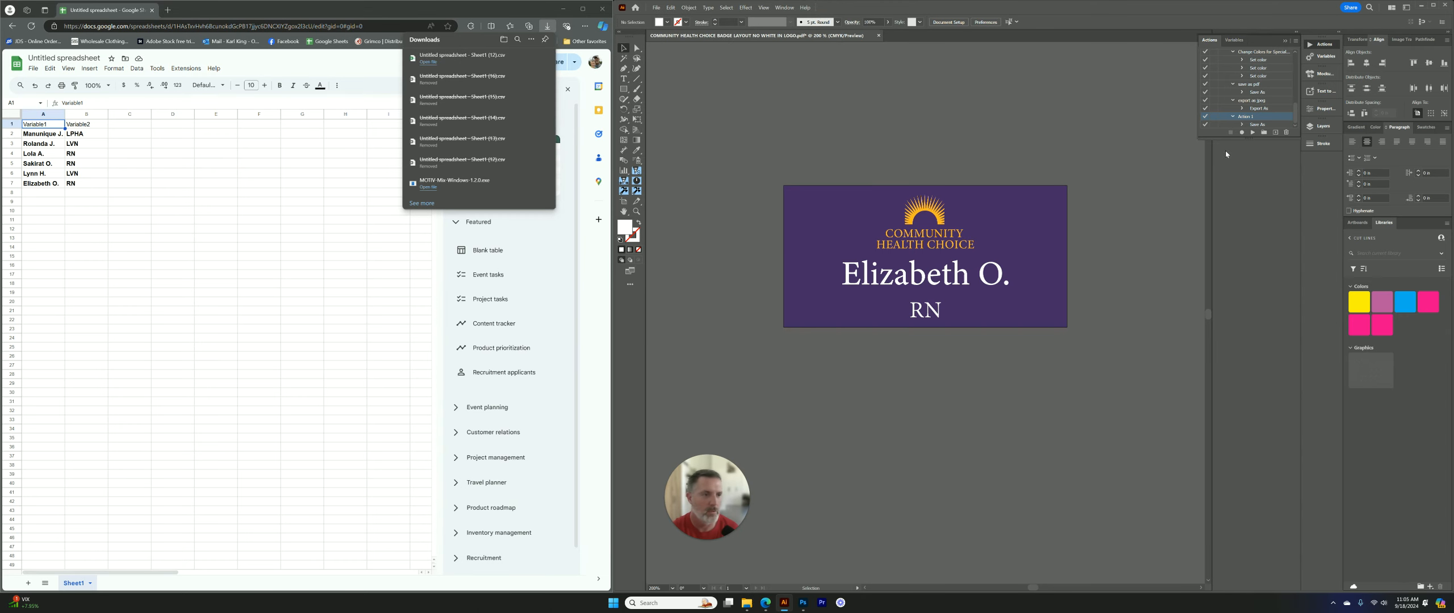
# Step: Start recording another new action in the Default Actions set under its suggested name, and hide the backdrop layer
pyautogui.click(1275, 133)
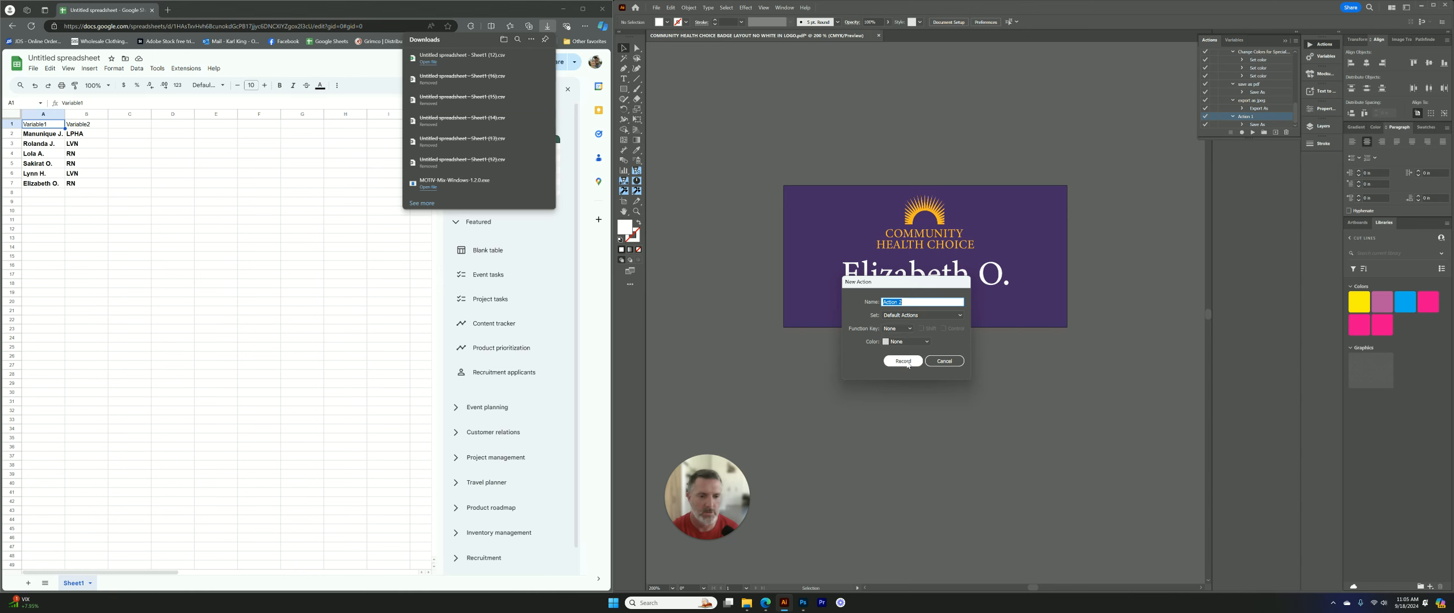
pyautogui.click(904, 362)
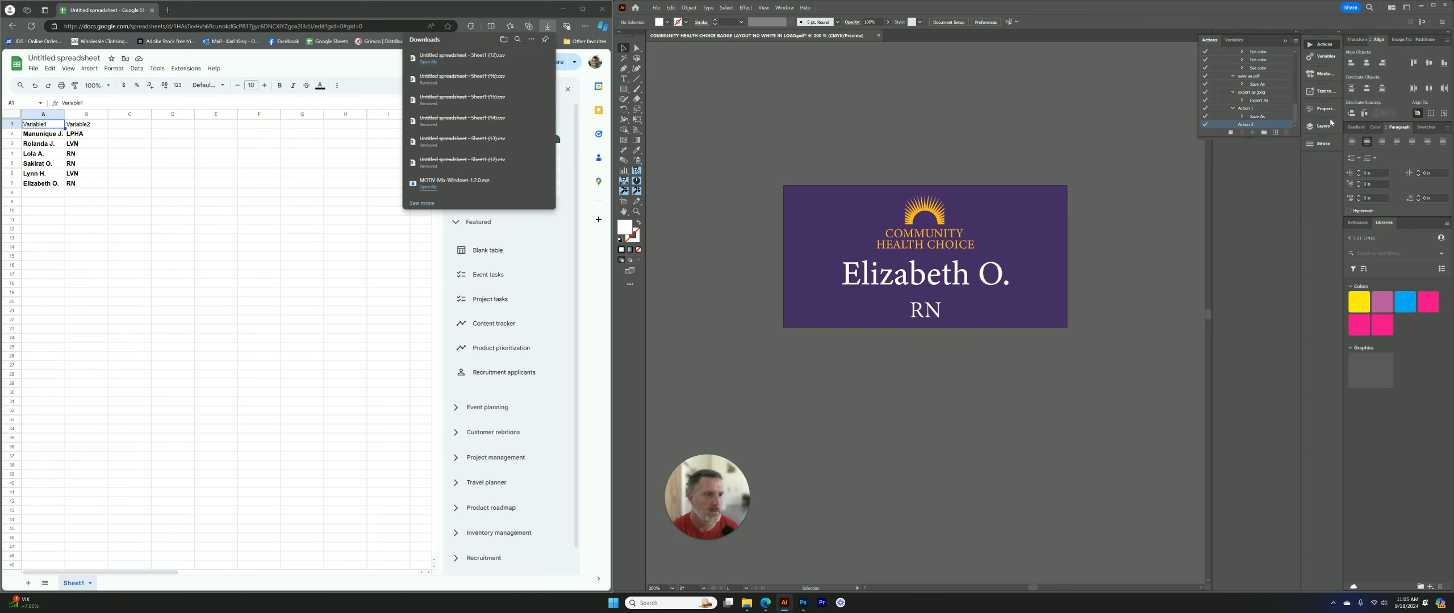
pyautogui.click(1316, 128)
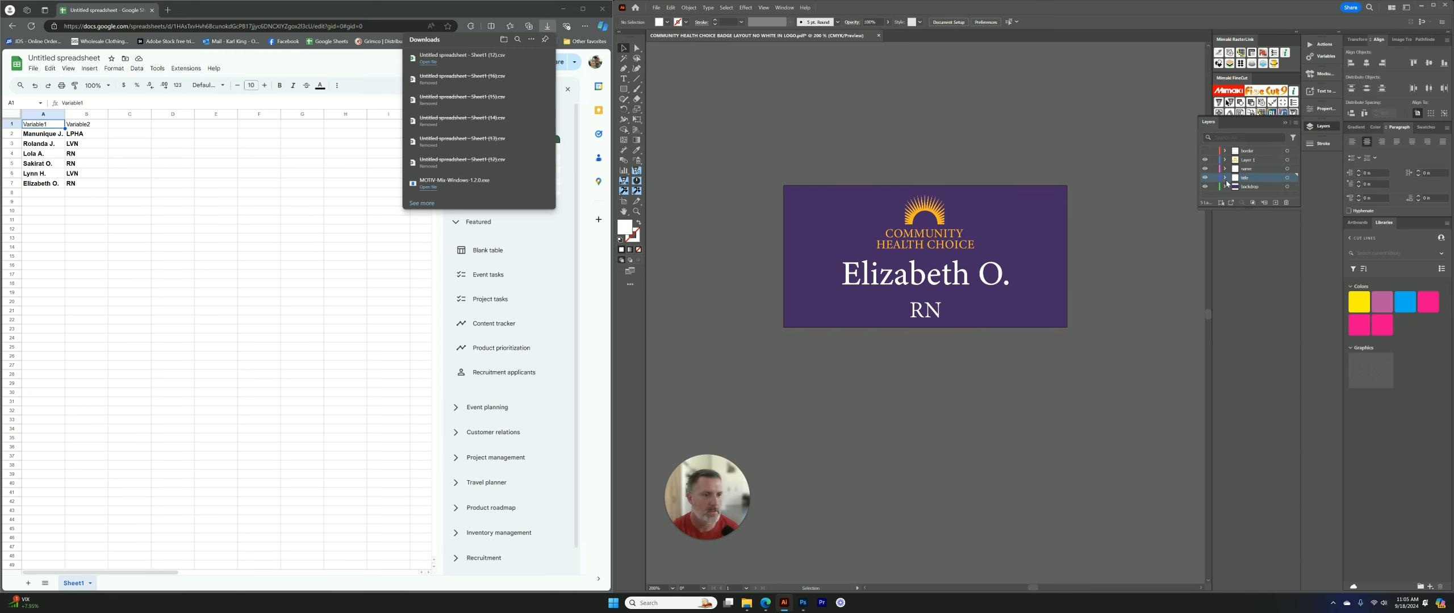
pyautogui.click(1204, 188)
# Step: Select the name and position text on the badge and set its fill colour to black (000000)
pyautogui.moveTo(960, 281); pyautogui.dragTo(821, 347)
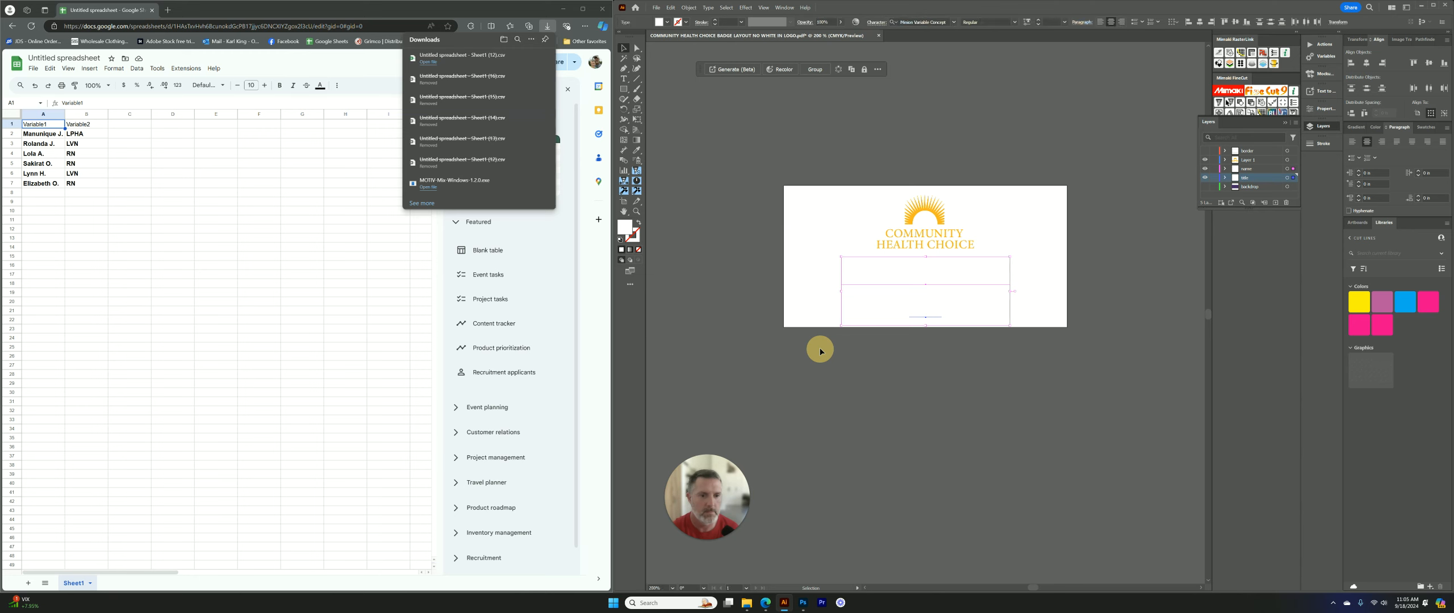
pyautogui.doubleClick(625, 227)
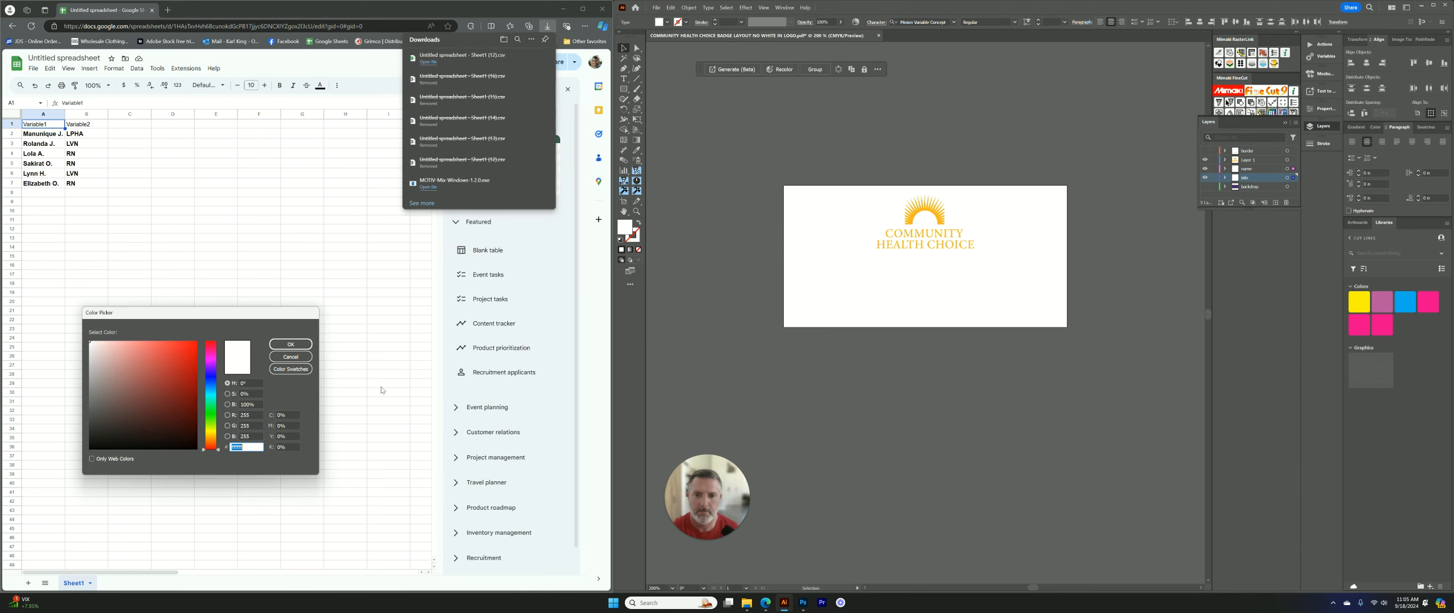
pyautogui.moveTo(154, 414); pyautogui.dragTo(67, 460)
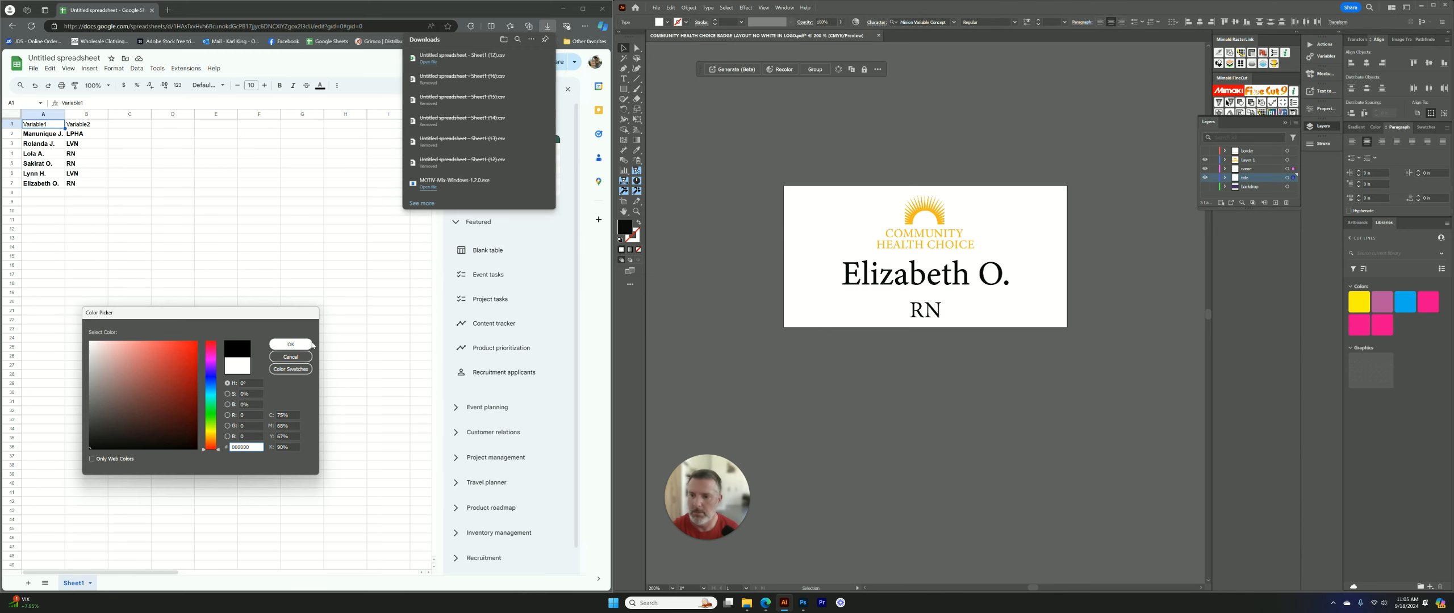
pyautogui.click(306, 348)
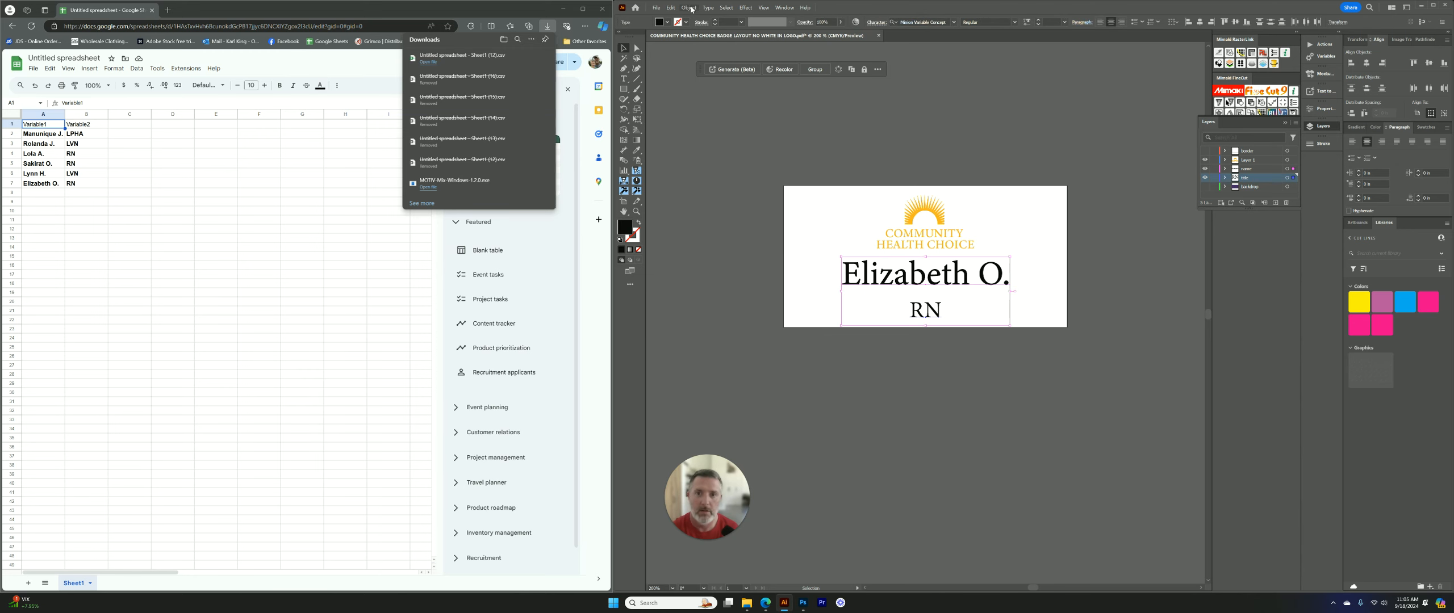
# Step: Start saving the badge document under a new location and create a folder named "folder 2 test" inside test2
pyautogui.click(656, 8)
pyautogui.click(678, 89)
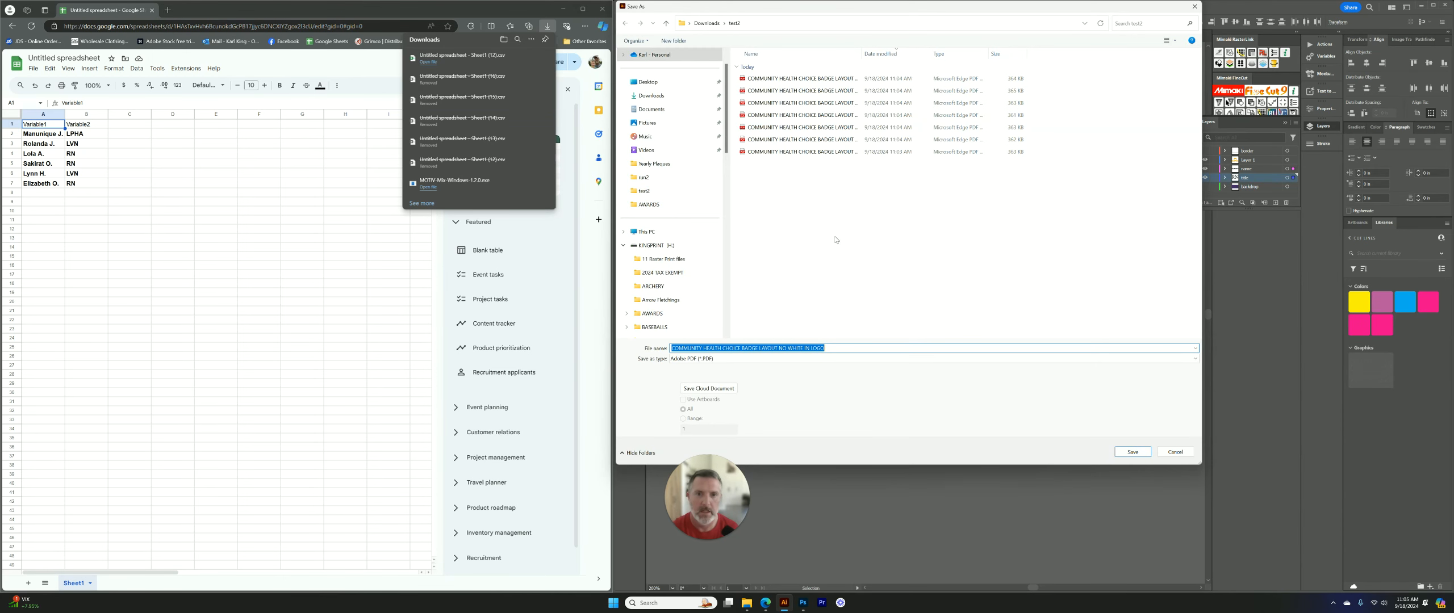
pyautogui.rightClick(828, 233)
pyautogui.moveTo(890, 325)
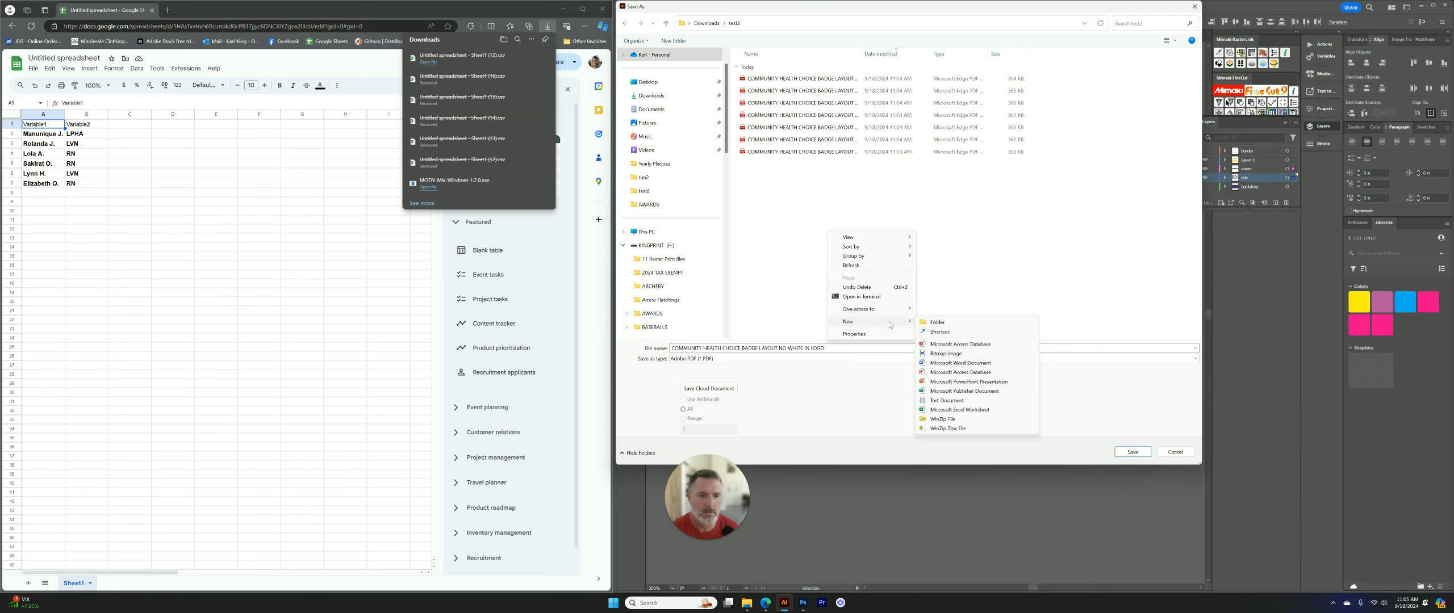
pyautogui.click(936, 323)
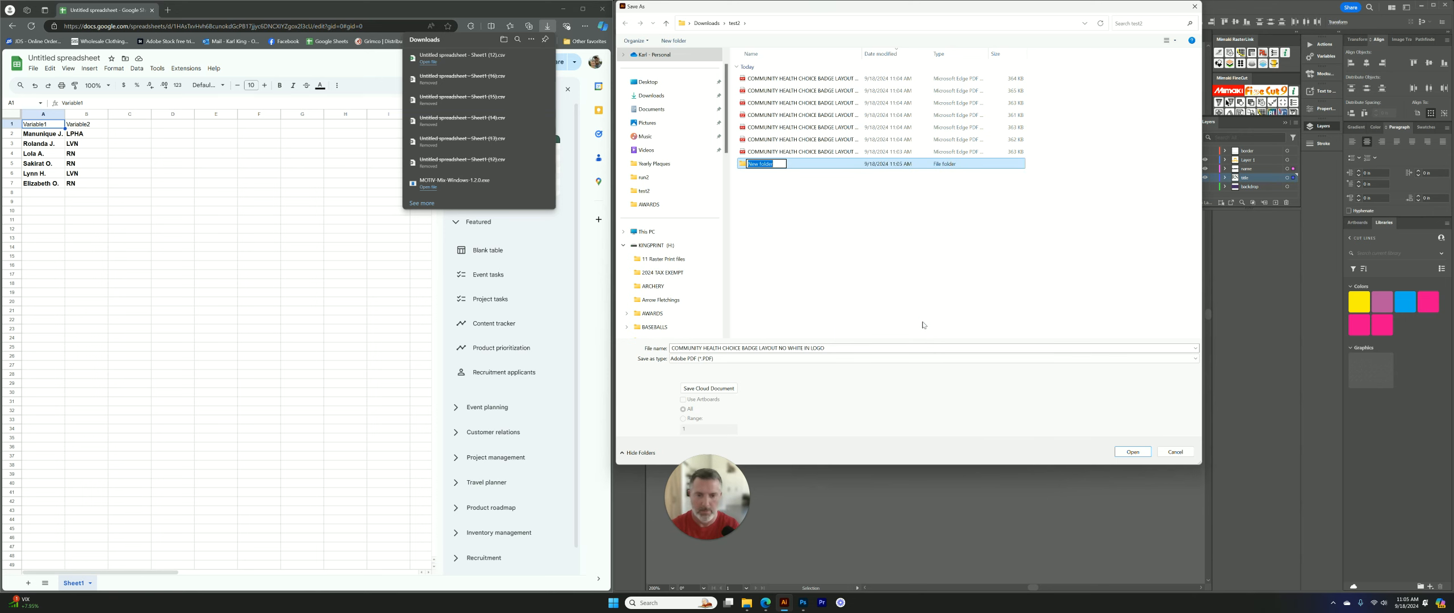
pyautogui.write('folder')
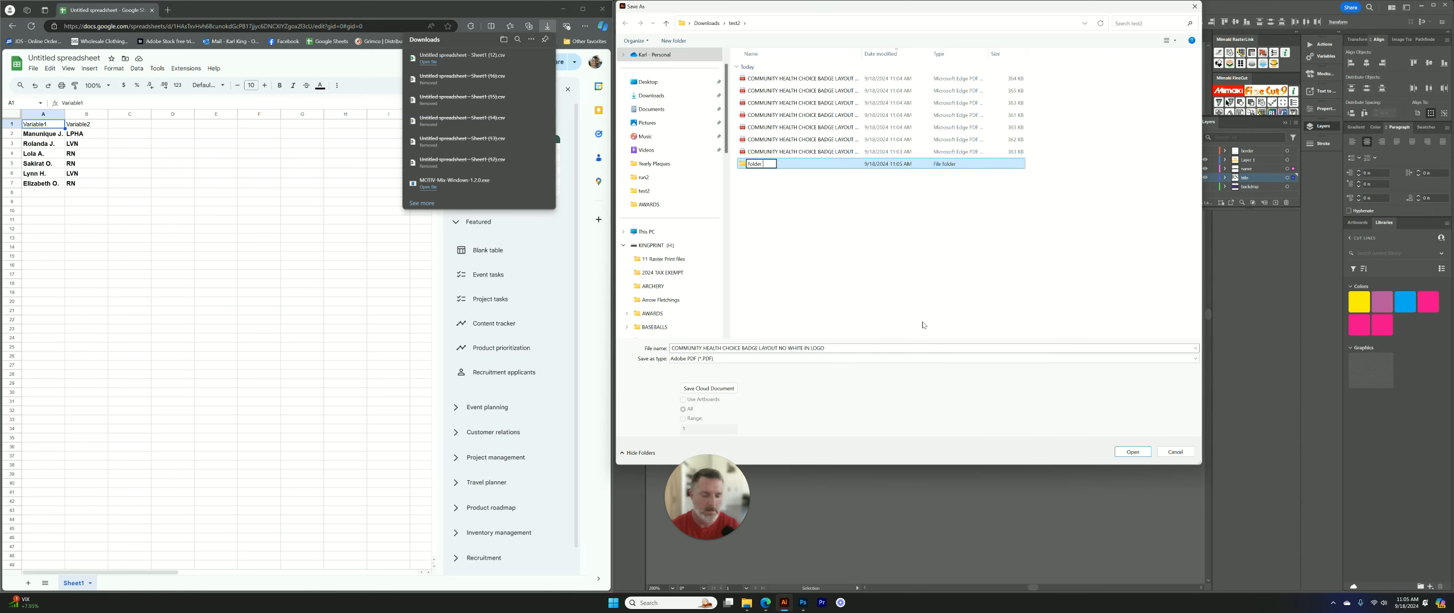
pyautogui.write(' 2 test')
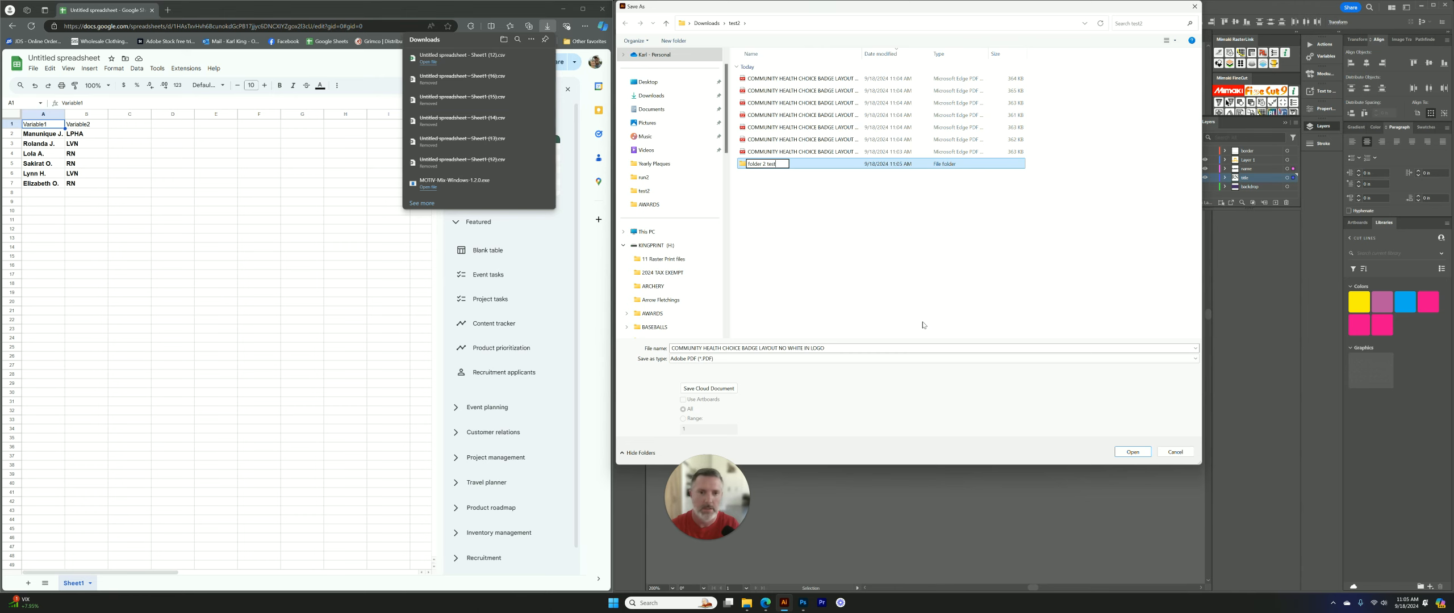
pyautogui.press('Return')
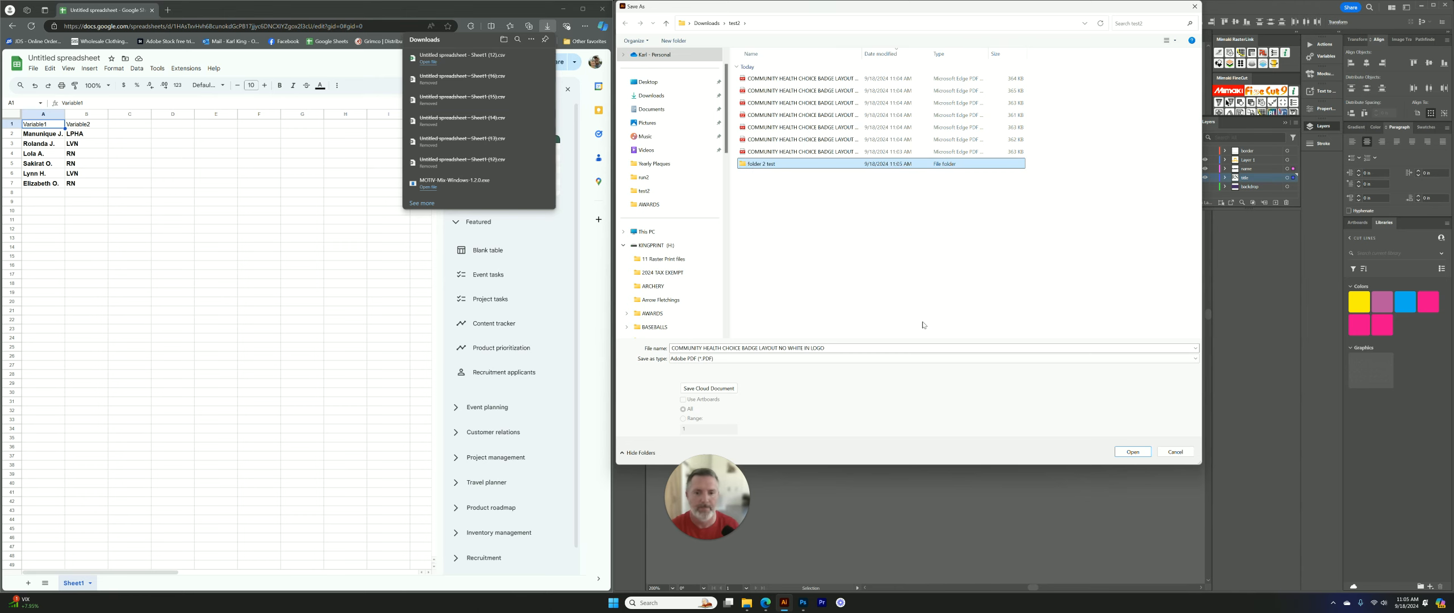
# Step: Save the badge in "folder 2 test" as an Adobe PDF with the Illustrator Default preset, and stop recording the action
pyautogui.doubleClick(765, 171)
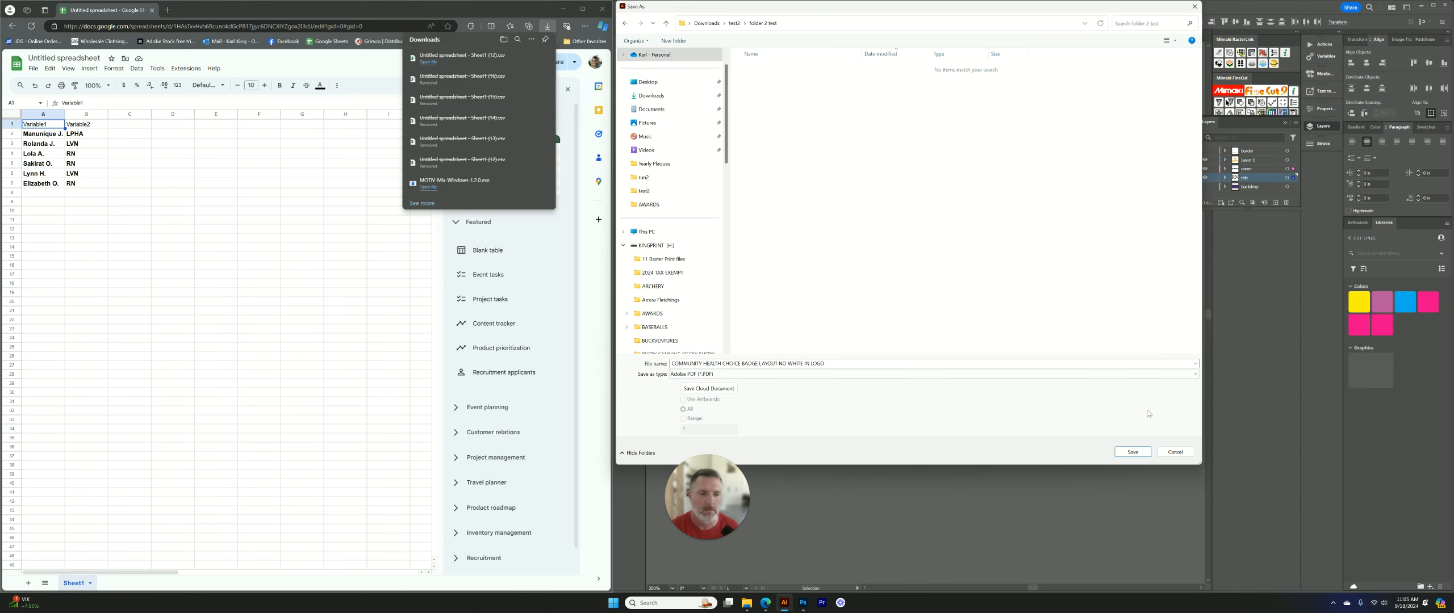
pyautogui.click(1133, 451)
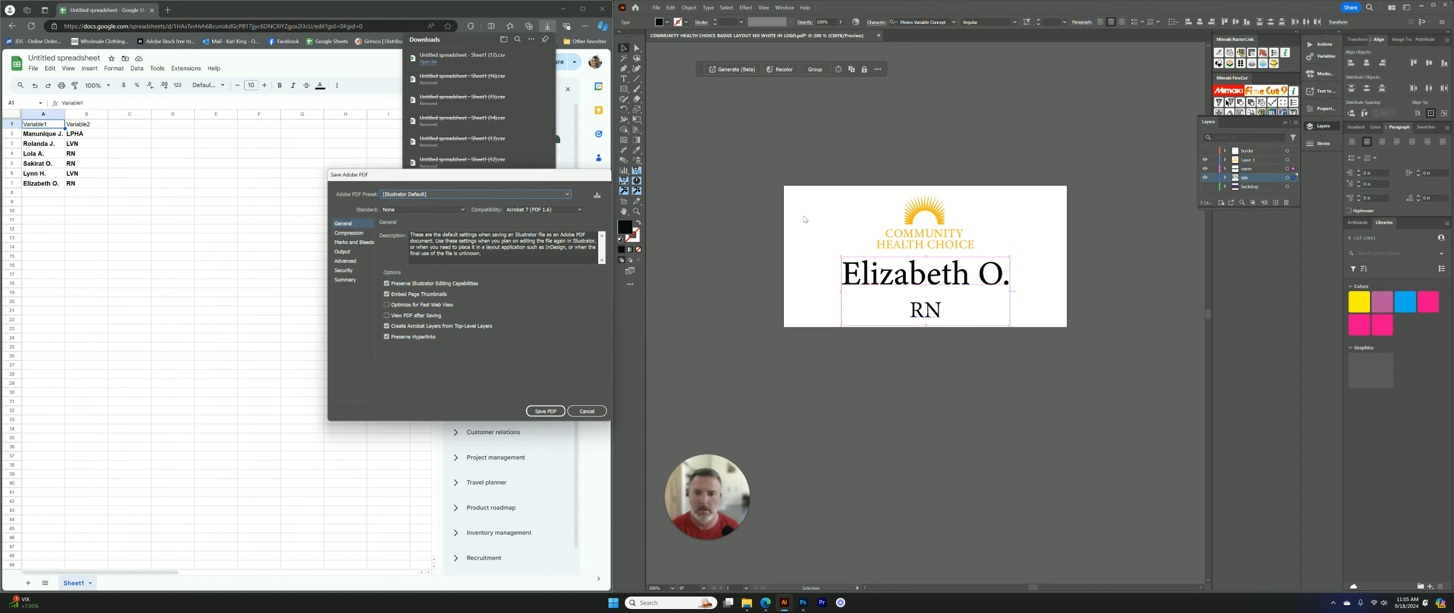
pyautogui.click(545, 411)
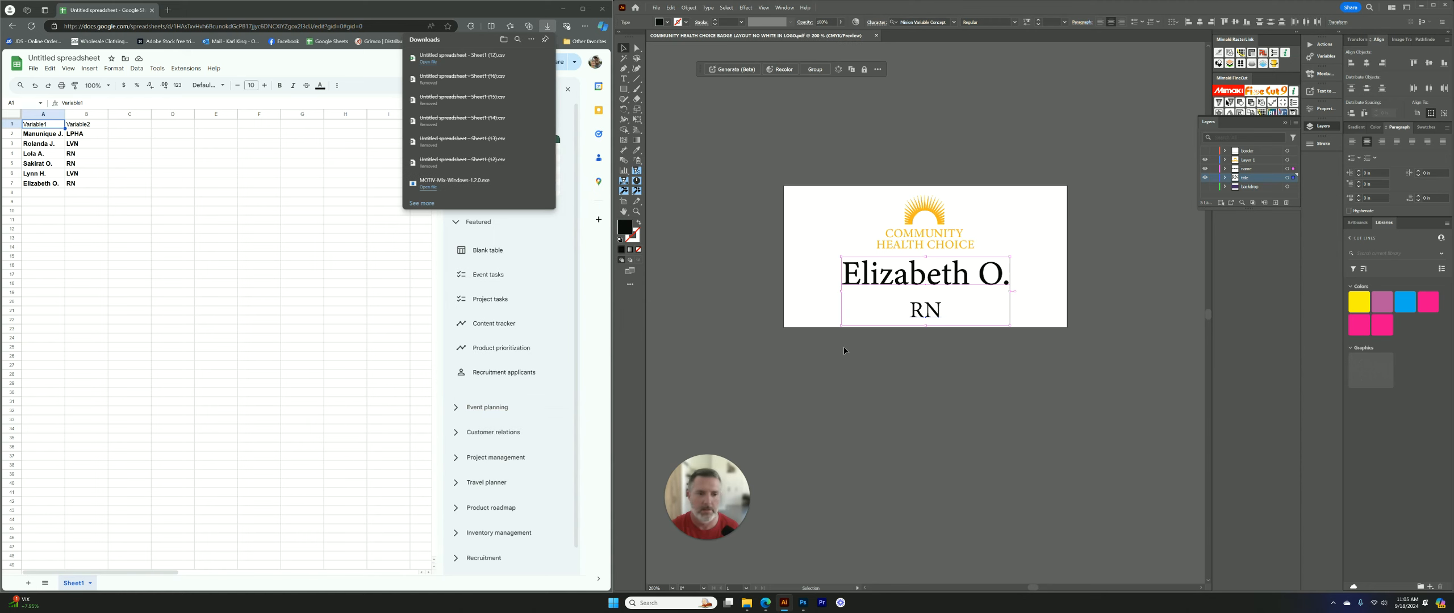
pyautogui.click(1323, 44)
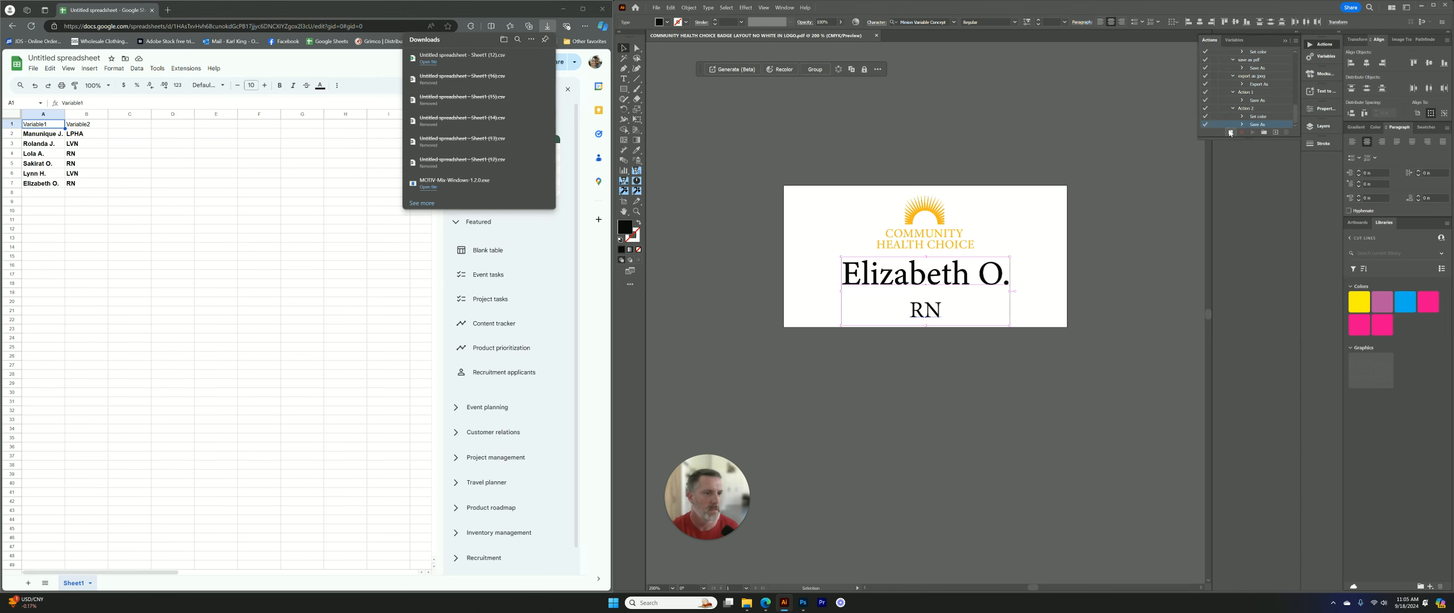
pyautogui.click(1230, 133)
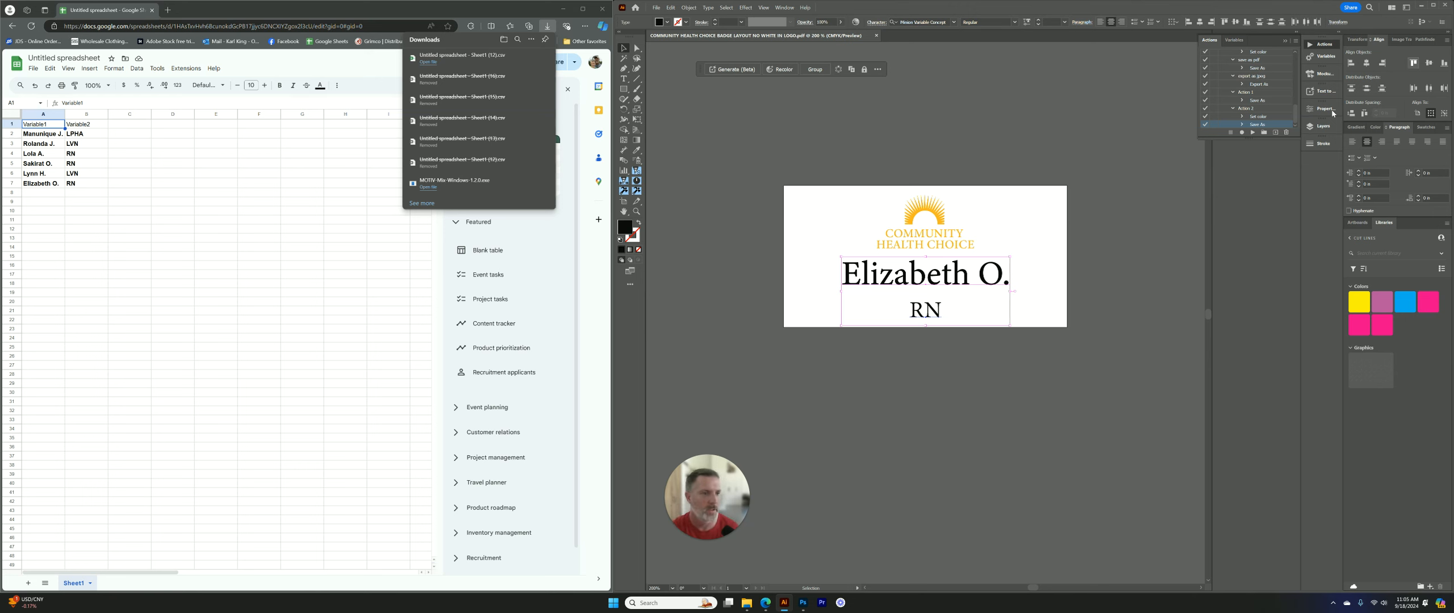
# Step: Open the batch settings for the actions and choose Action 2 from the Default Actions set
pyautogui.click(1297, 43)
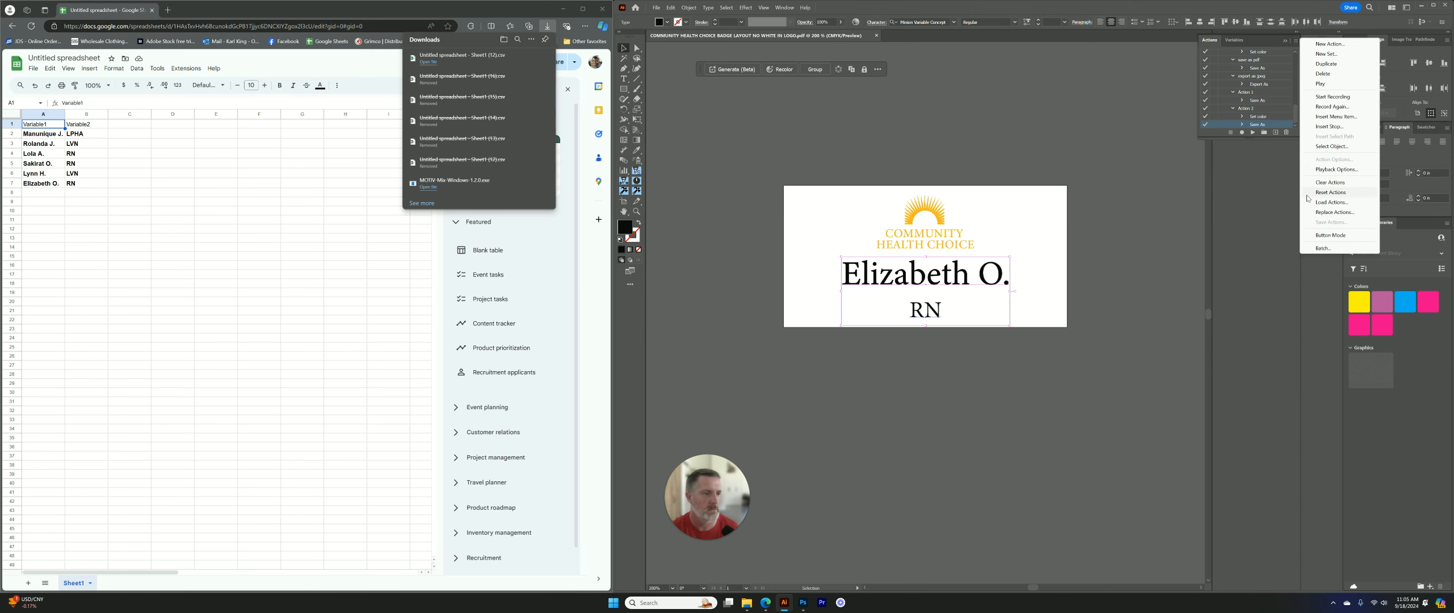
pyautogui.click(1322, 250)
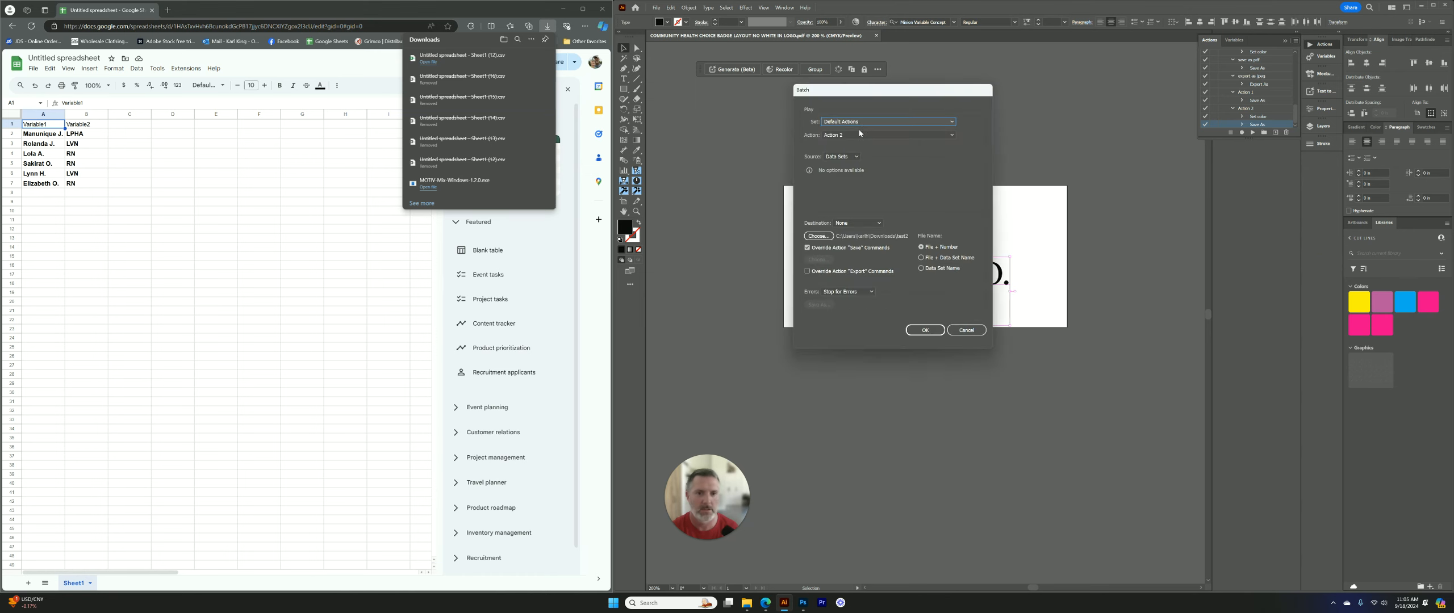
pyautogui.click(858, 139)
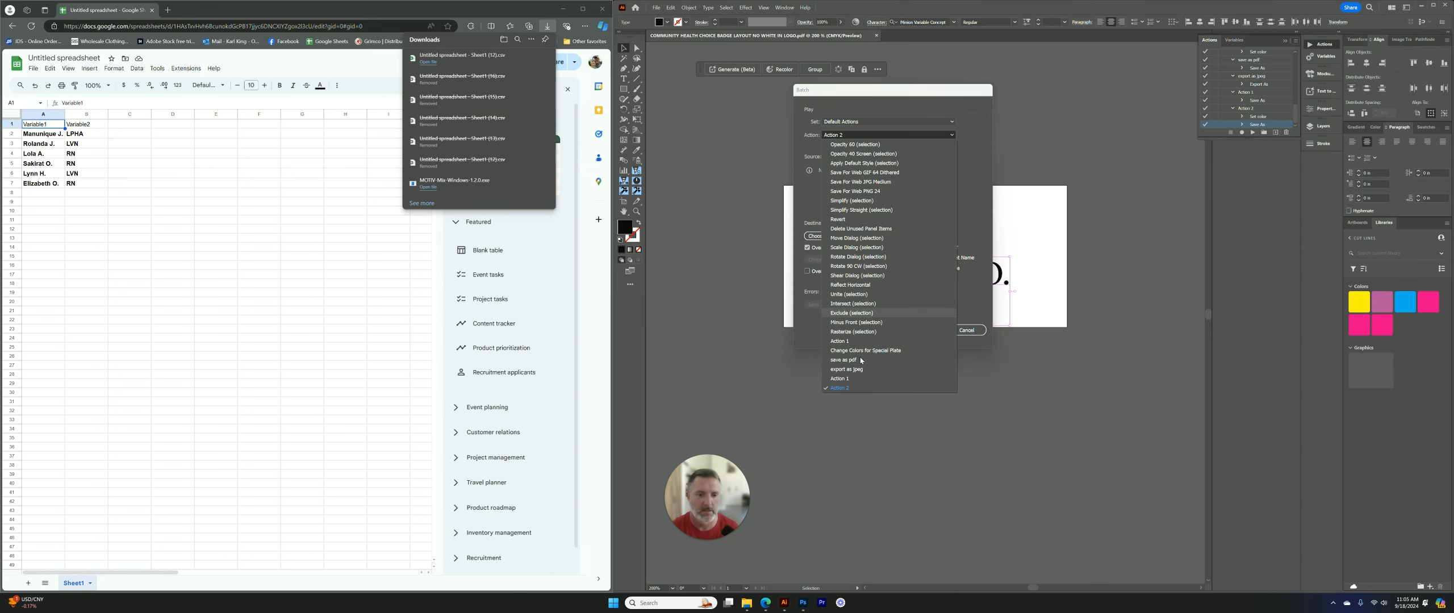
pyautogui.click(837, 388)
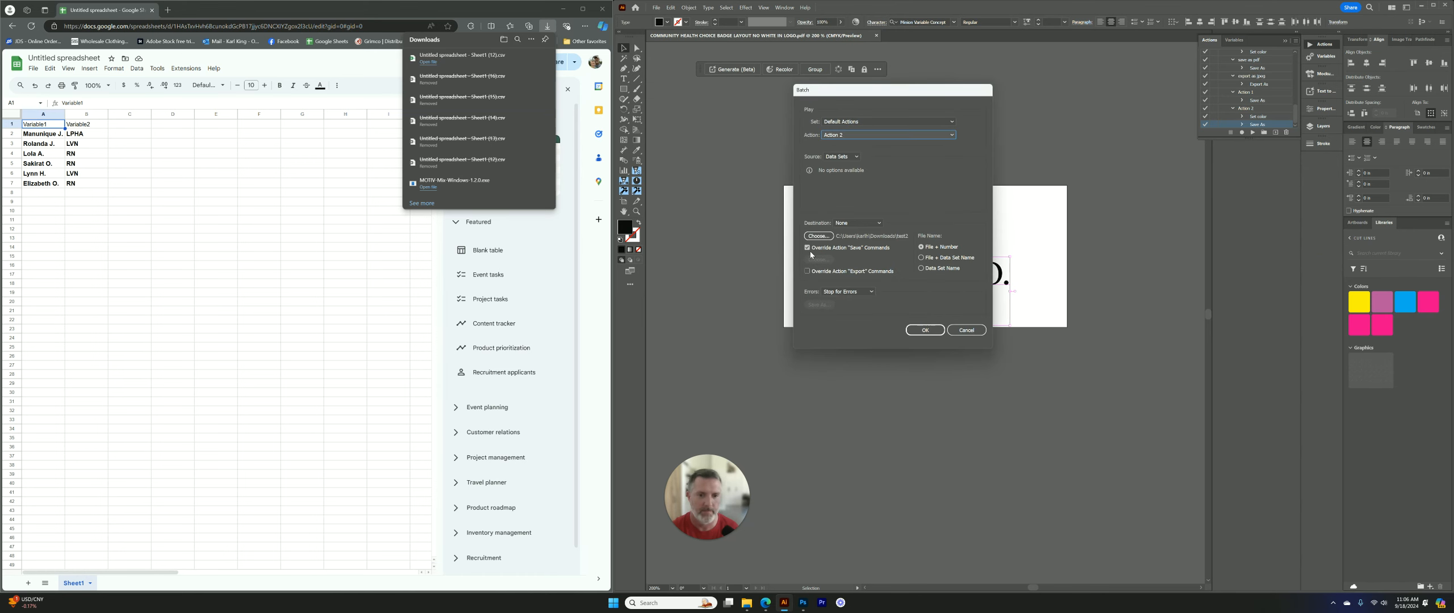
# Step: Run the batch with "folder 2 test" inside test2 as the save folder and files named by Data Set Name
pyautogui.click(818, 235)
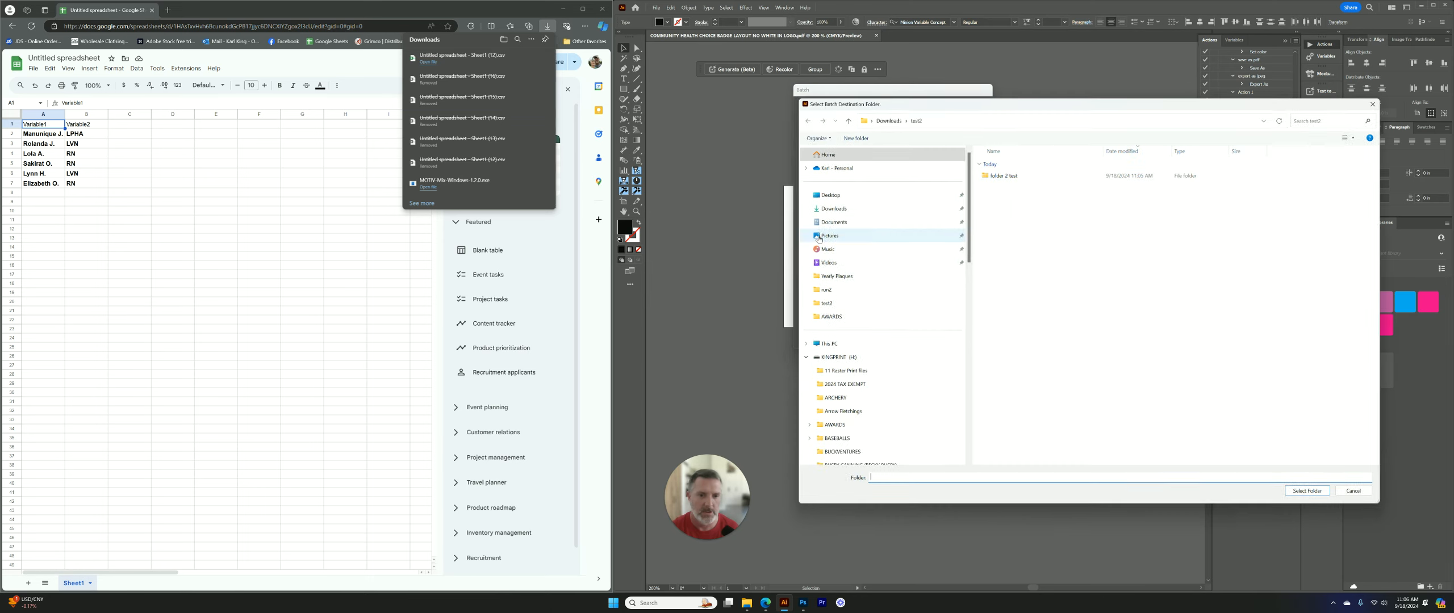
pyautogui.doubleClick(1005, 176)
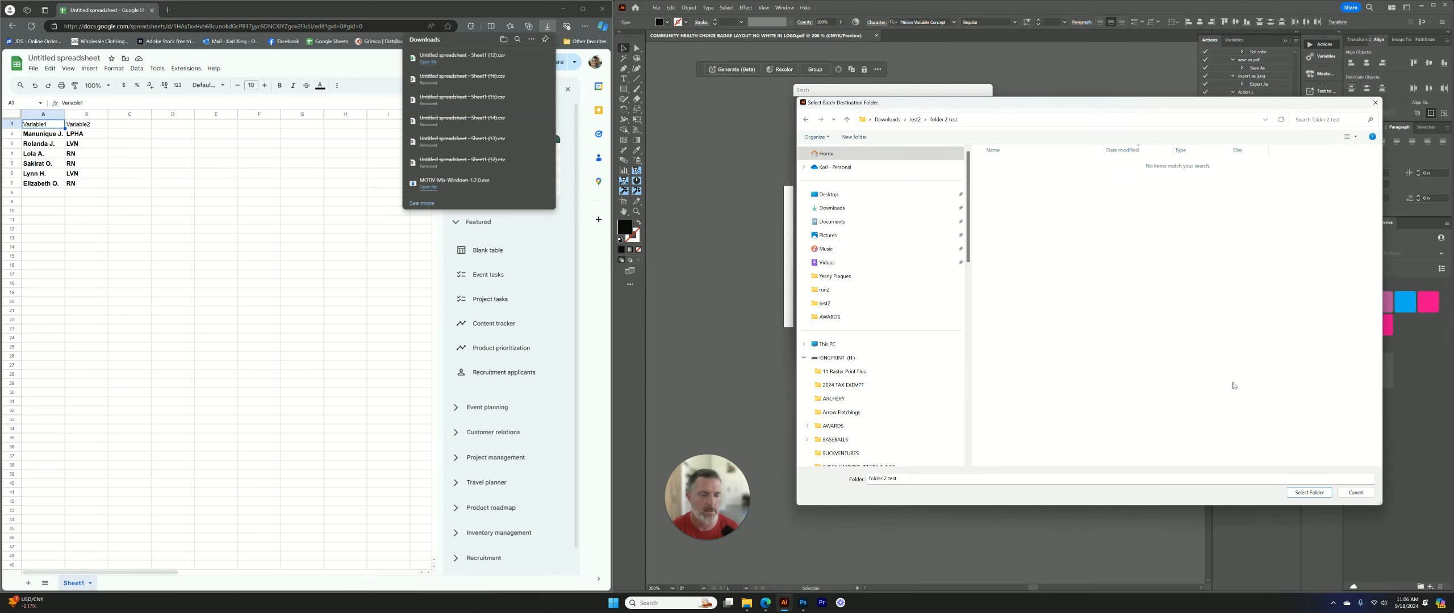
pyautogui.click(1309, 492)
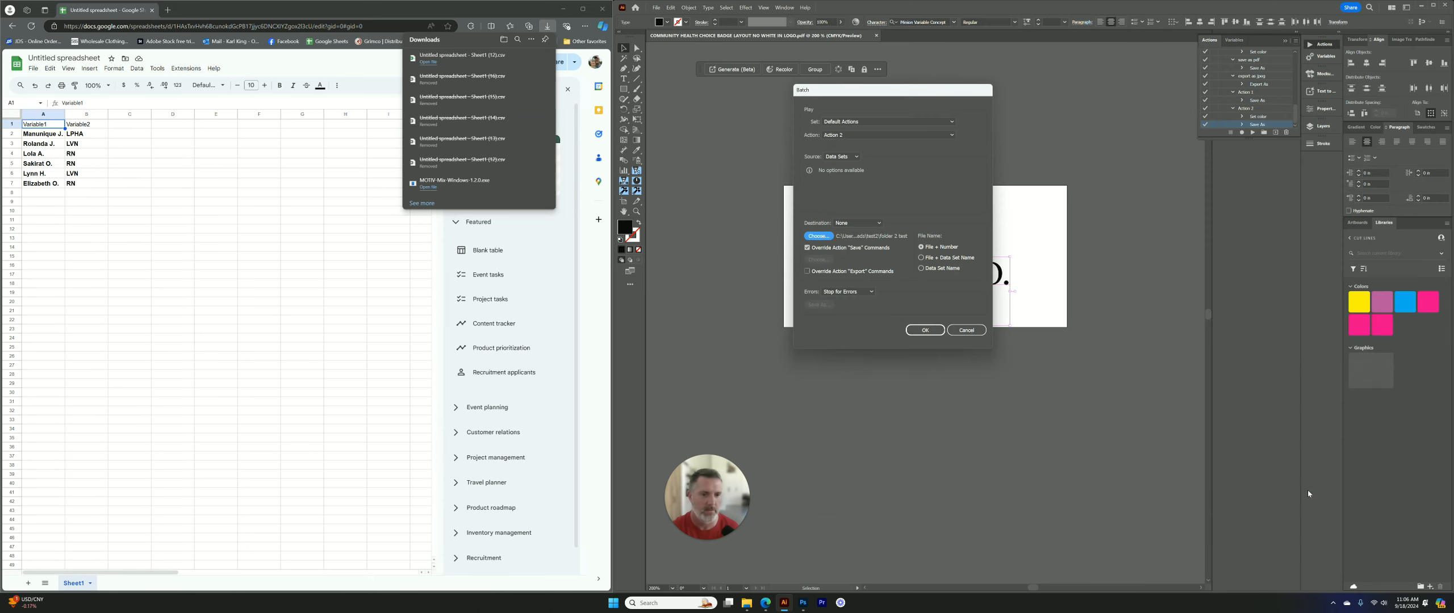
pyautogui.click(943, 268)
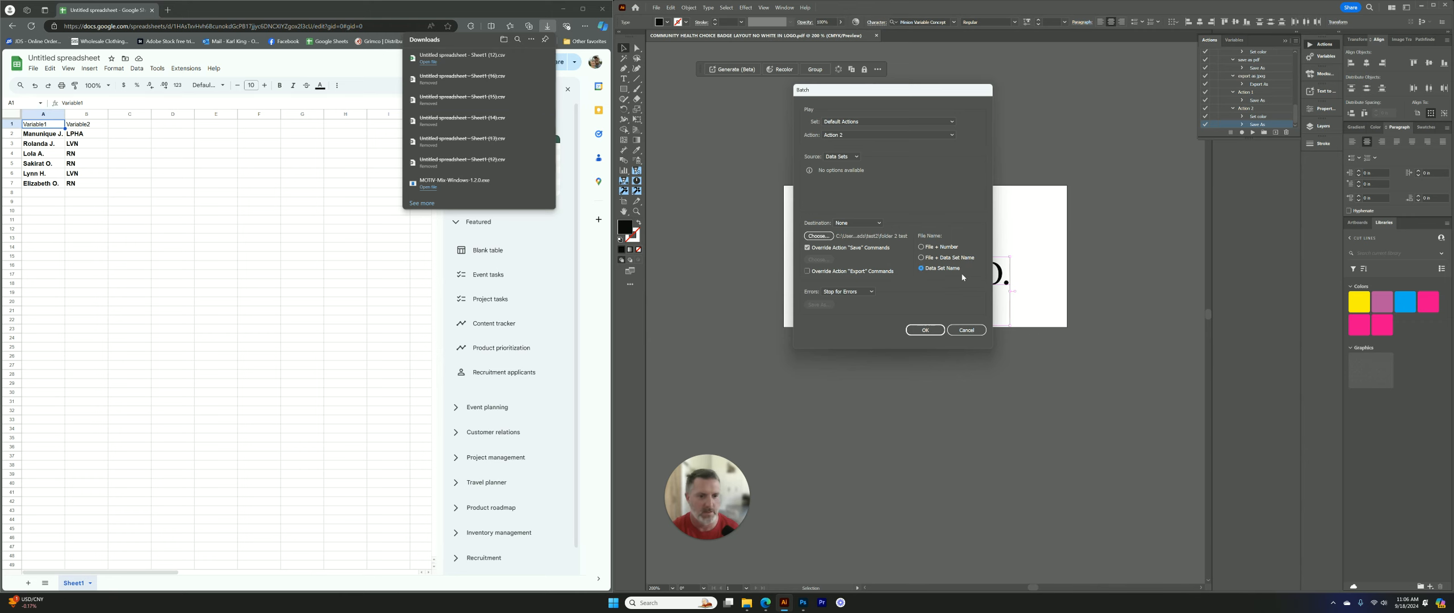
pyautogui.click(932, 332)
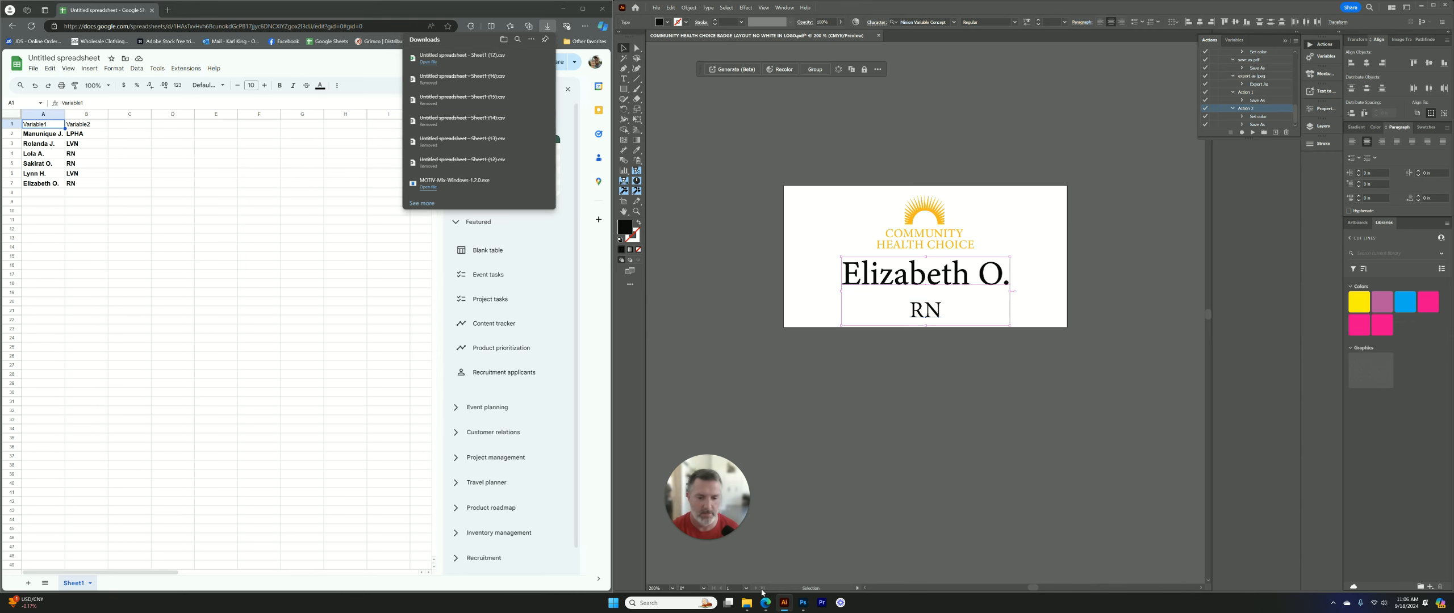
# Step: Switch to File Explorer, check the batch output in test2's "folder 2 test" folder, and return to Illustrator
pyautogui.click(745, 603)
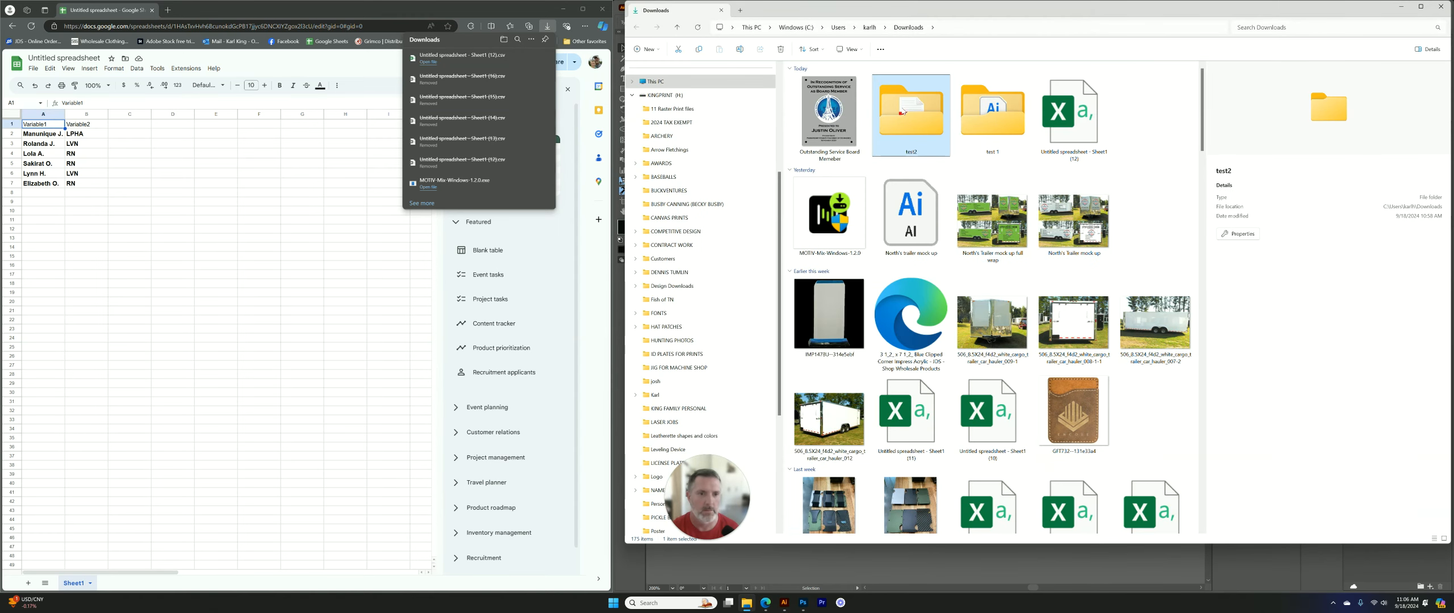
pyautogui.doubleClick(904, 112)
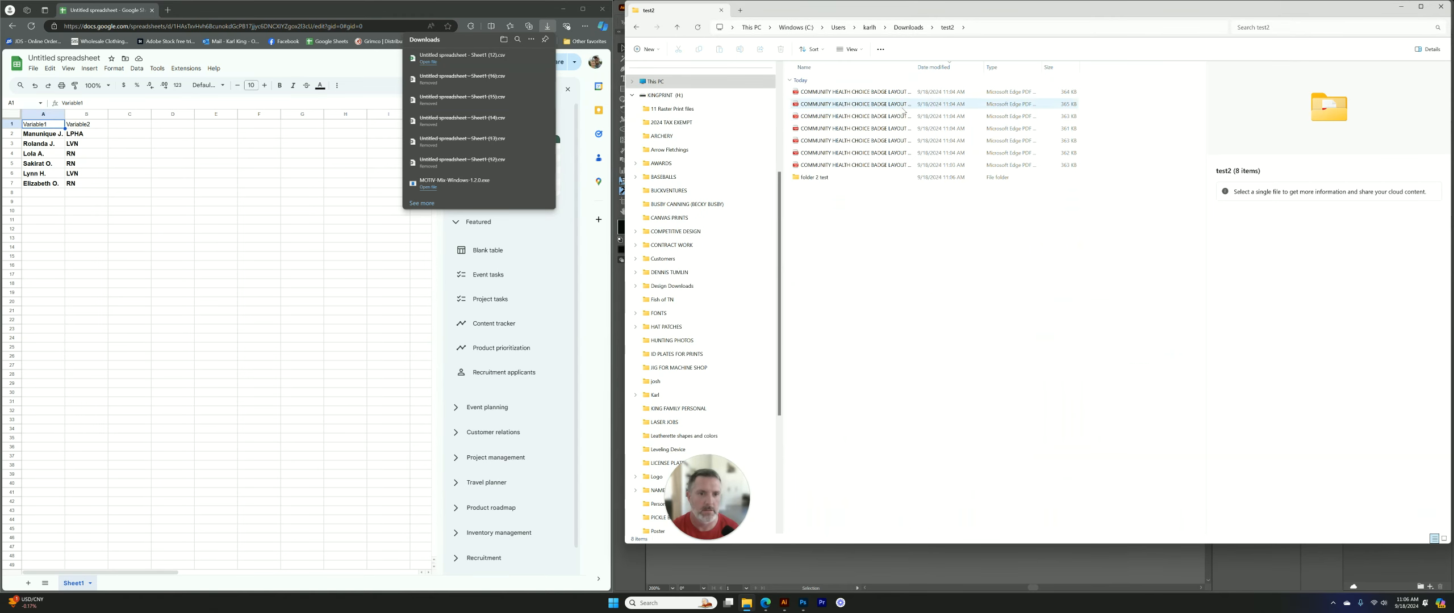
pyautogui.doubleClick(812, 178)
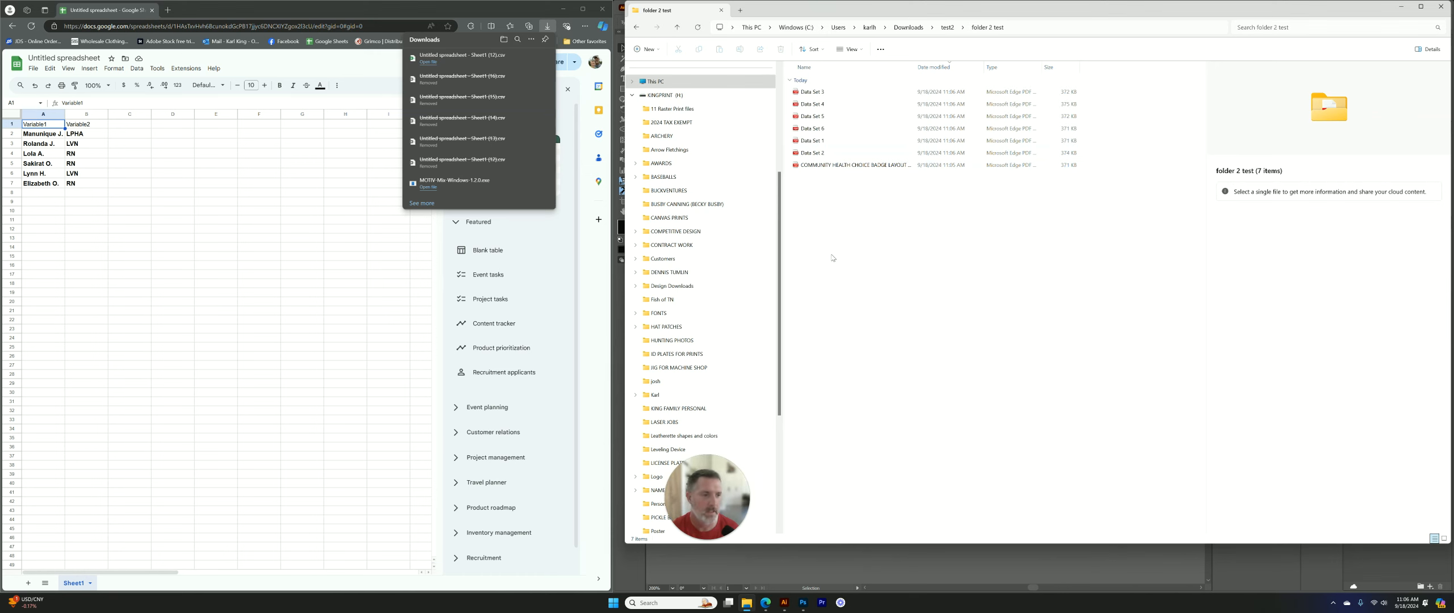
pyautogui.click(786, 605)
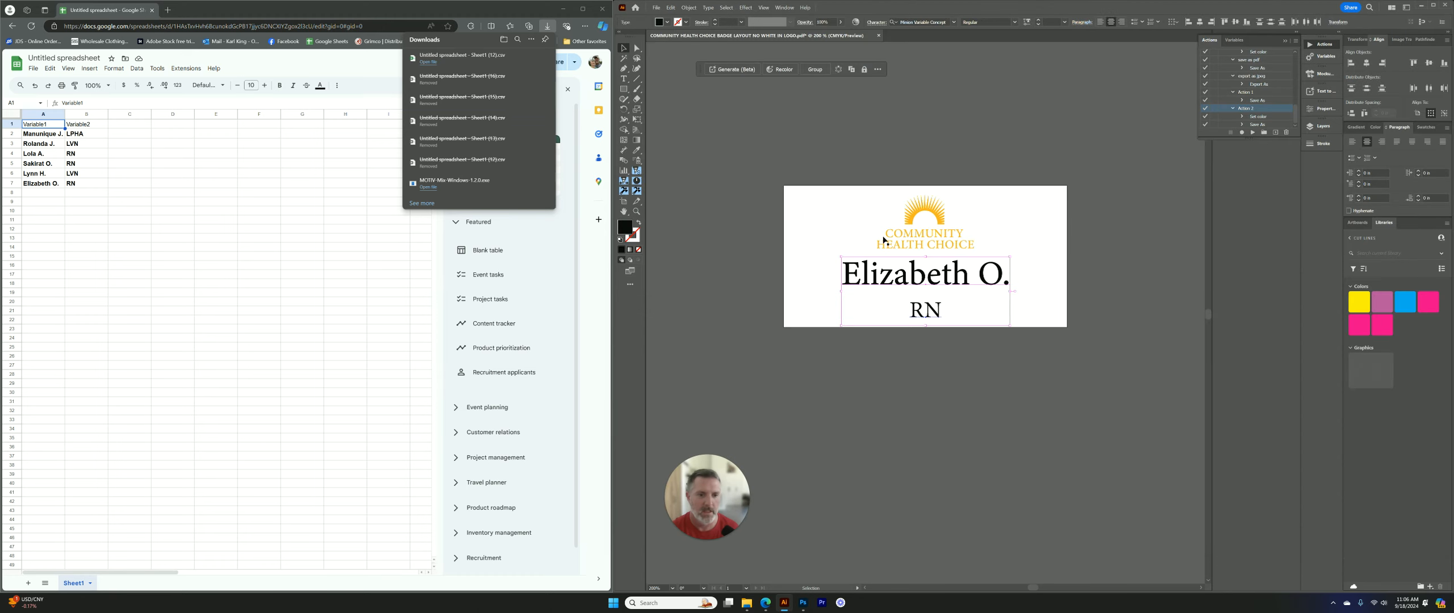